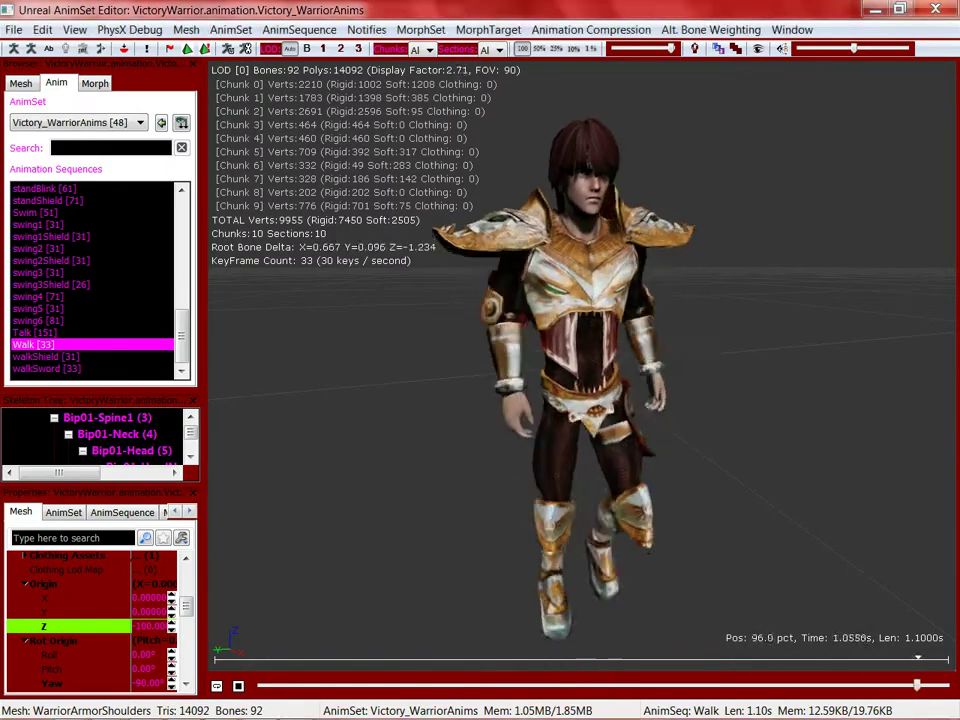
- Orbit the Warrior mesh during the Walk animation and preview the Talk and ShieldJump sequences
{"action": "right_click_drag", "start_coordinate": [582, 366], "coordinate": [582, 308]}
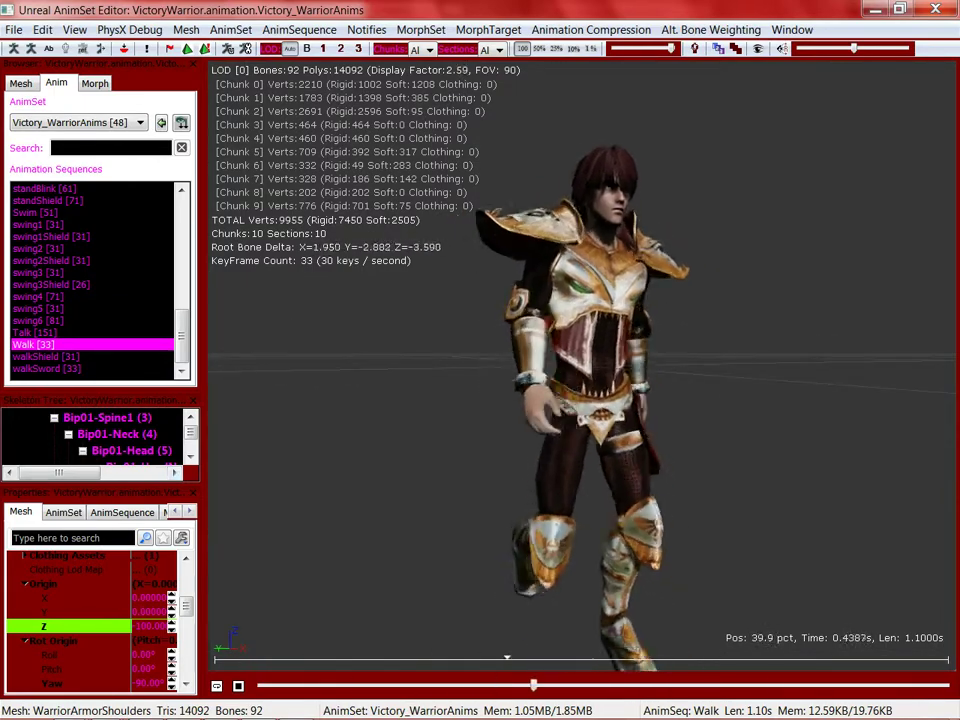
{"action": "left_click", "coordinate": [36, 332]}
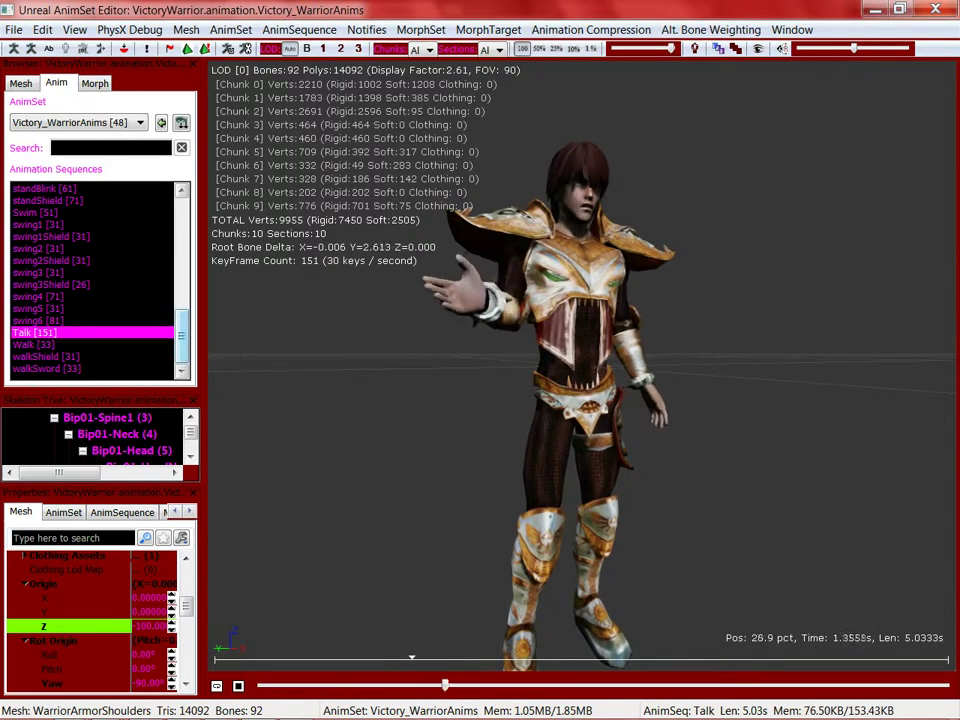
{"action": "scroll", "coordinate": [95, 280], "scroll_direction": "up", "scroll_amount": 1}
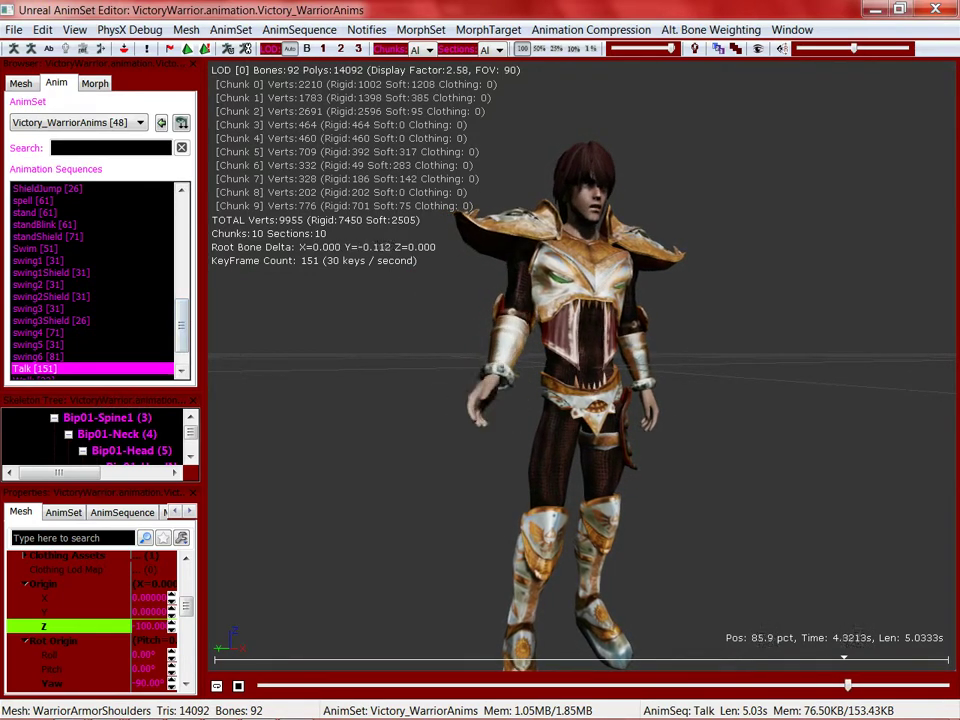
{"action": "left_click", "coordinate": [47, 189]}
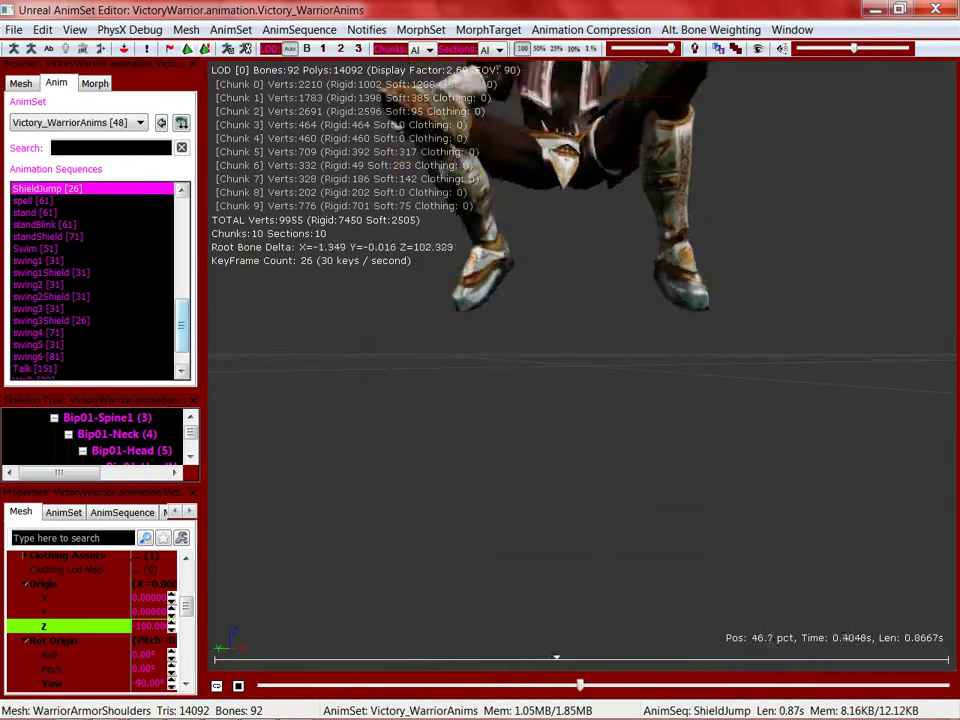
{"action": "scroll", "coordinate": [95, 280], "scroll_direction": "up", "scroll_amount": 10}
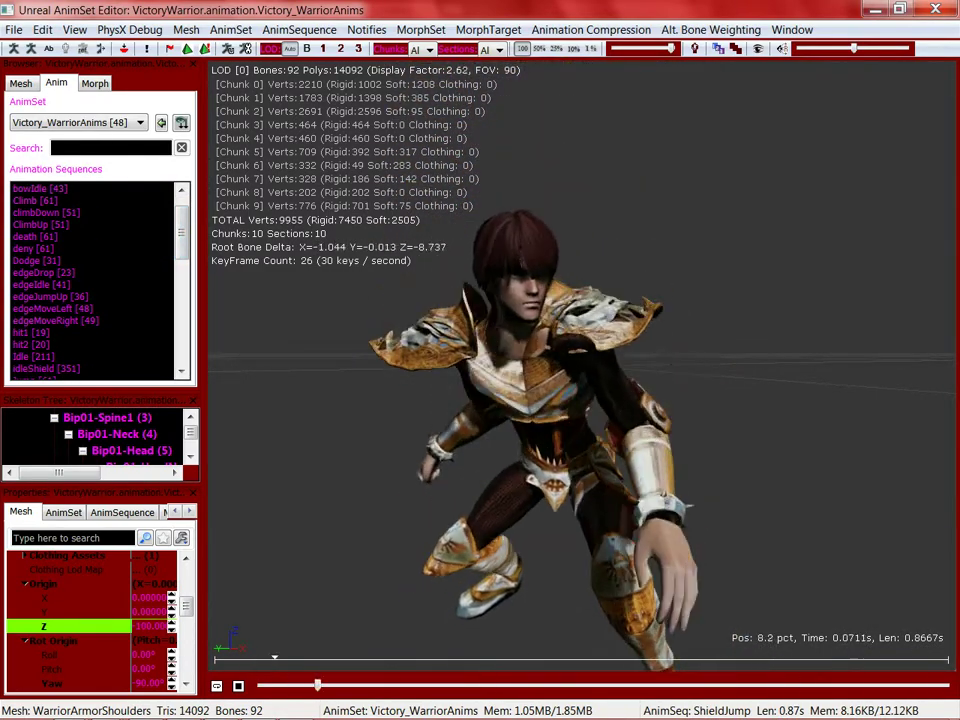
- Preview the deny, death, climbDown, Climb and blockWithSword sequences on the Warrior mesh
{"action": "left_click", "coordinate": [48, 248]}
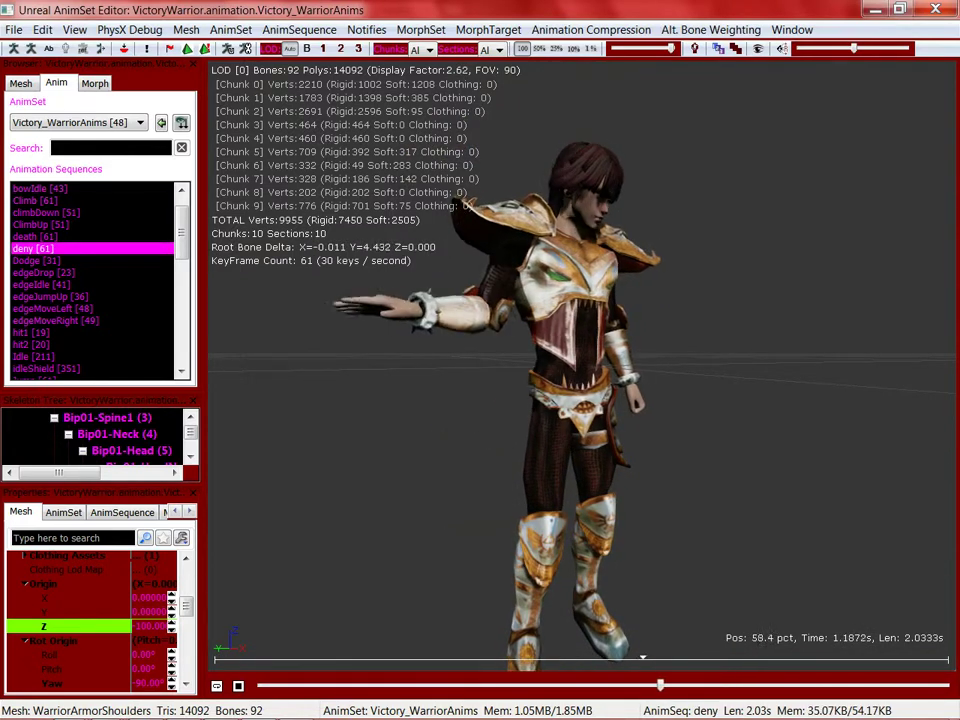
{"action": "left_click", "coordinate": [36, 237]}
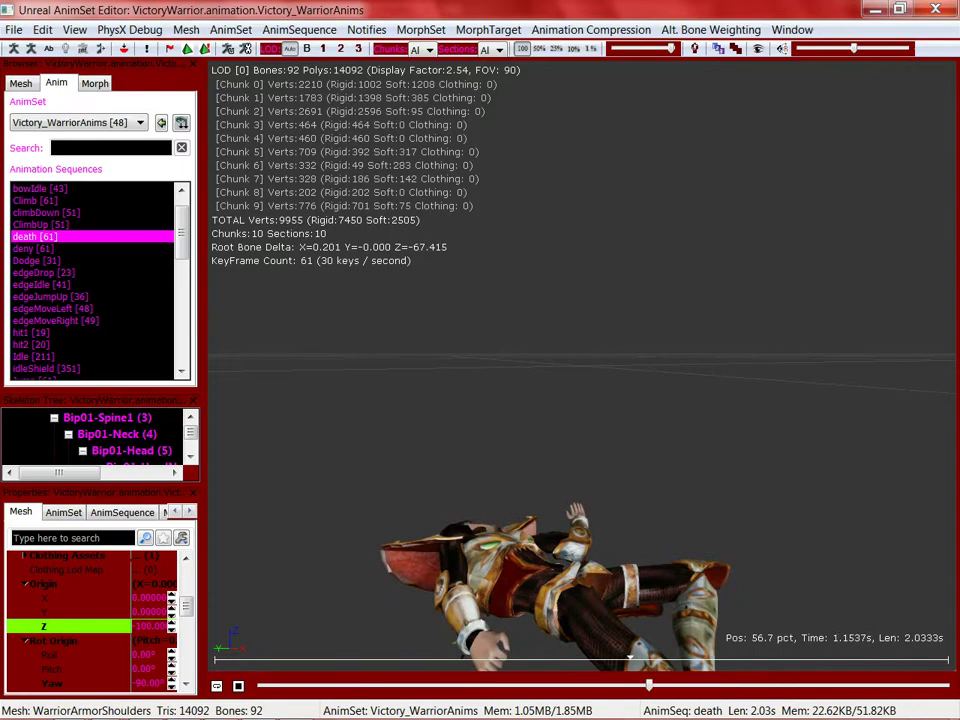
{"action": "left_click", "coordinate": [46, 213]}
{"action": "left_click", "coordinate": [36, 201]}
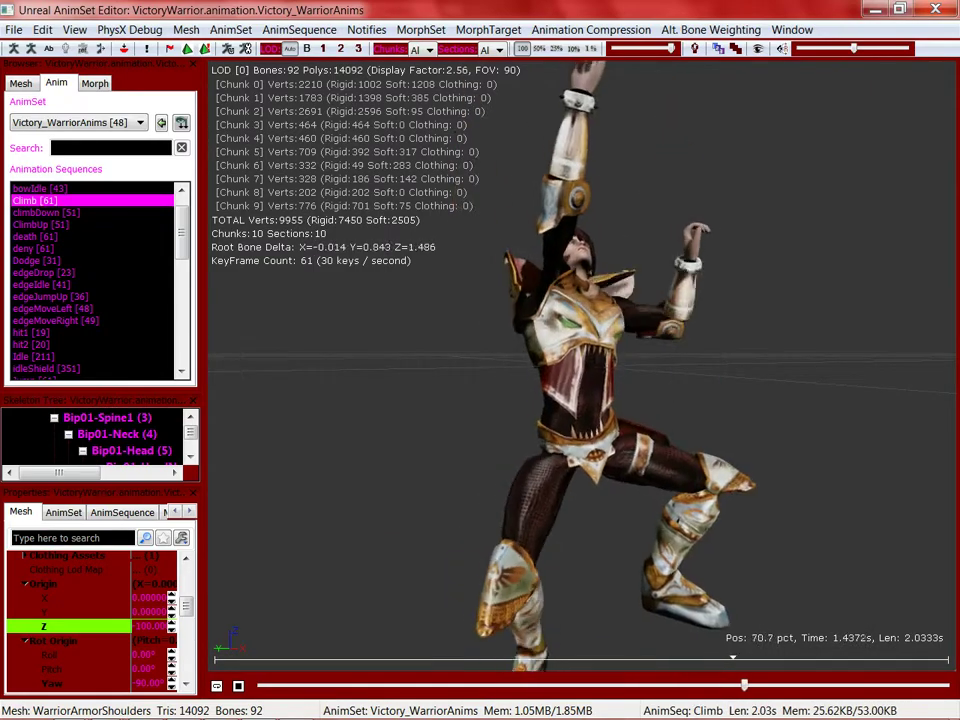
{"action": "left_click_drag", "start_coordinate": [181, 232], "coordinate": [181, 225]}
{"action": "left_click", "coordinate": [57, 189]}
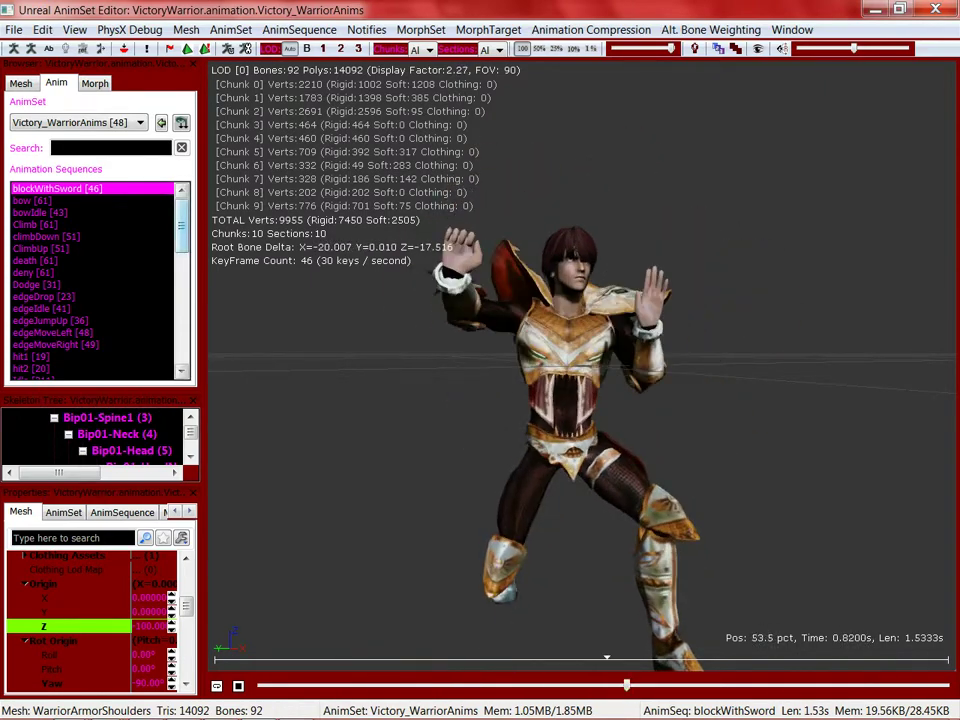
- Preview the hit1, hit2, Idle, idleShield, edgeIdle and edgeDrop sequences on the Warrior mesh
{"action": "scroll", "coordinate": [95, 280], "scroll_direction": "down", "scroll_amount": 2}
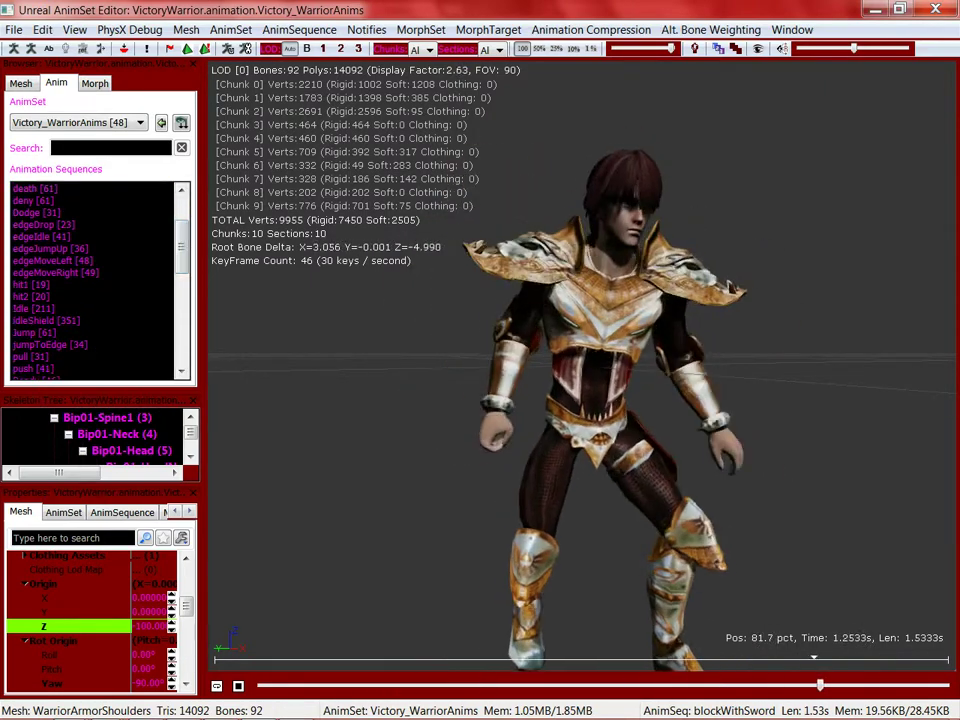
{"action": "left_click", "coordinate": [40, 284]}
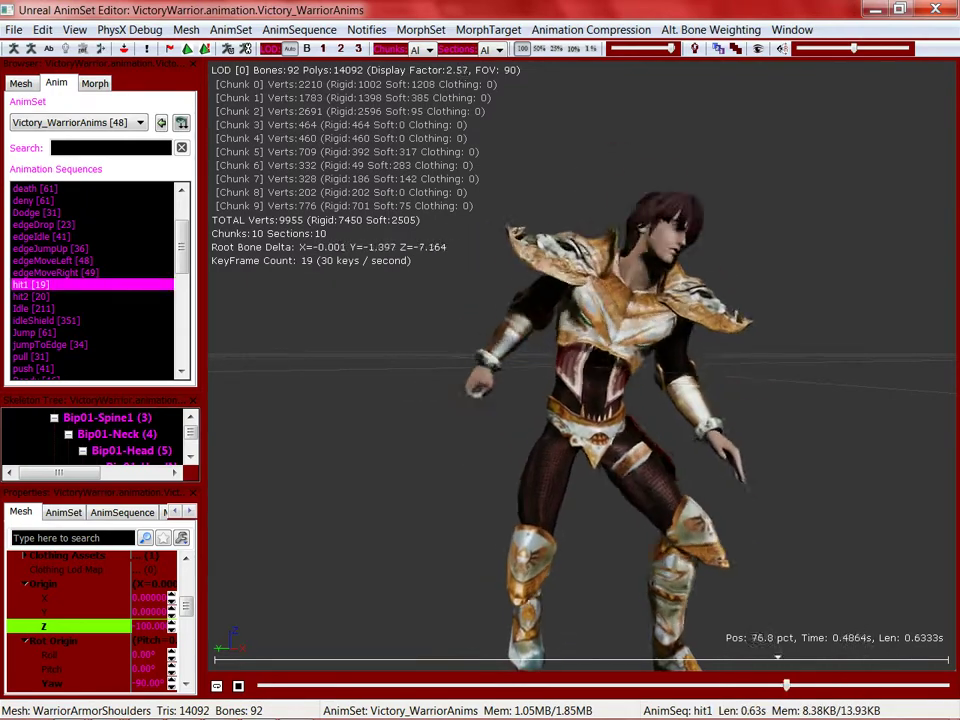
{"action": "left_click", "coordinate": [31, 297]}
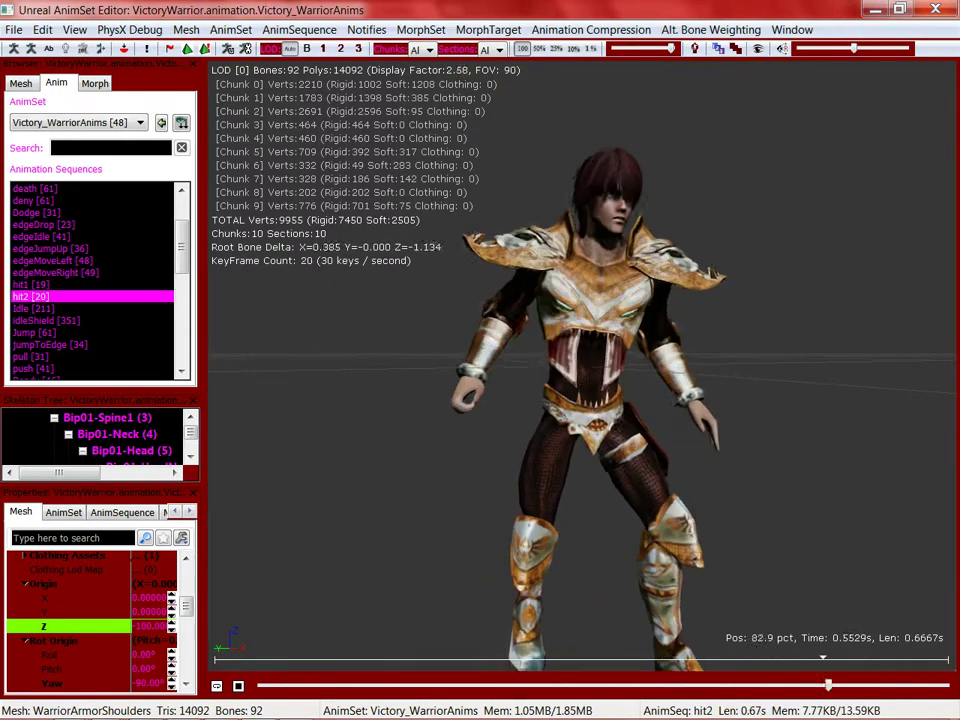
{"action": "left_click", "coordinate": [34, 309]}
{"action": "left_click", "coordinate": [46, 321]}
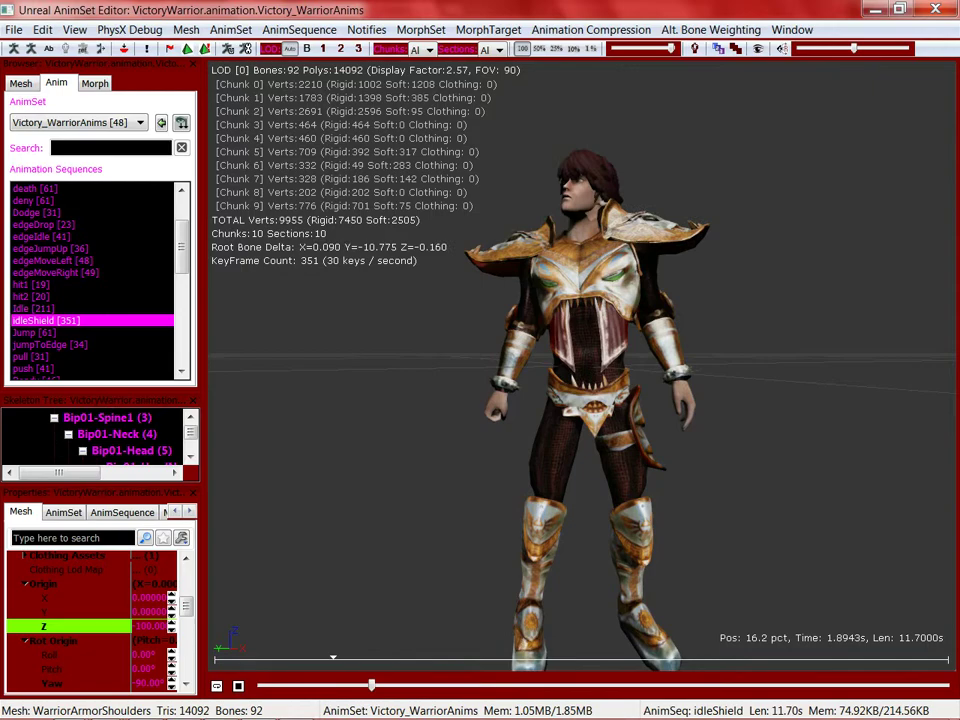
{"action": "left_click", "coordinate": [41, 237]}
{"action": "left_click", "coordinate": [43, 225]}
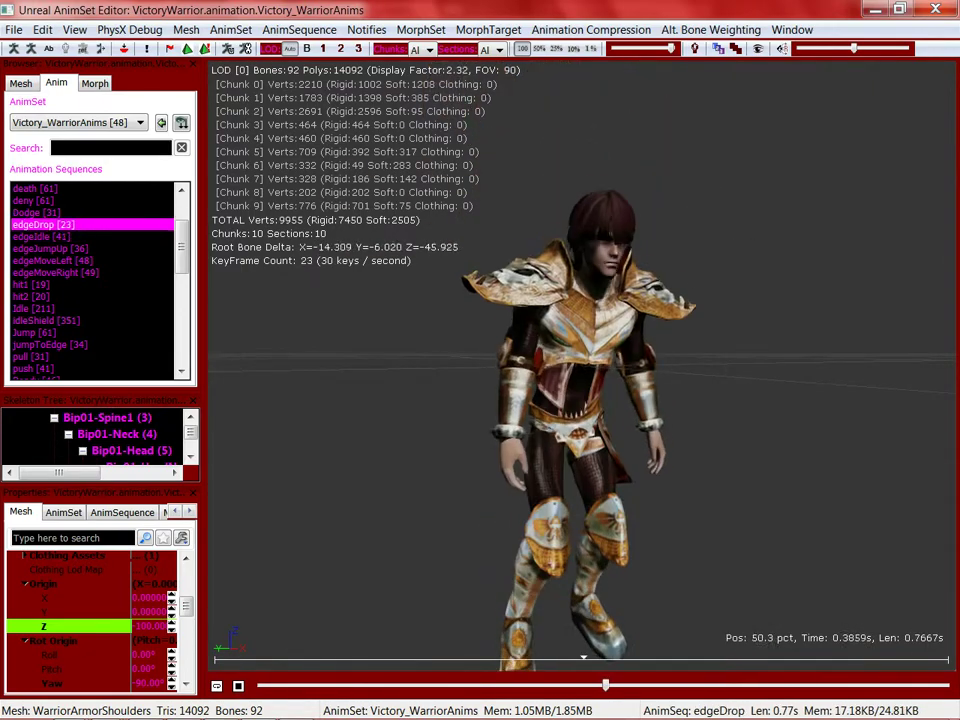
- Preview the jumpToEdge, pull, push and runShield sequences and stop the runShield playback
{"action": "left_click", "coordinate": [50, 345]}
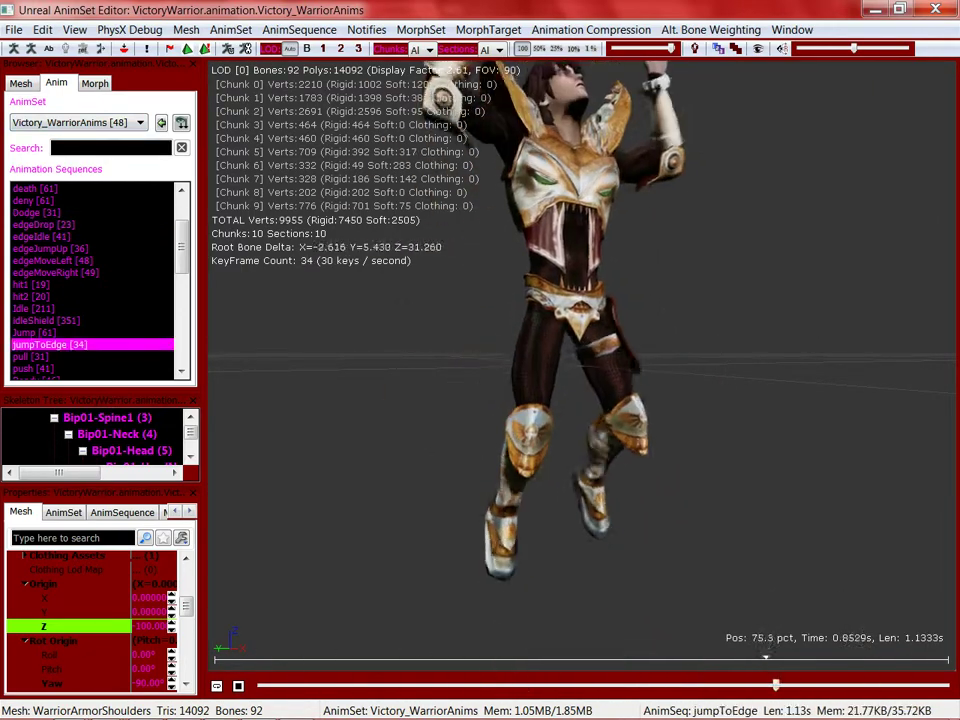
{"action": "left_click", "coordinate": [31, 357]}
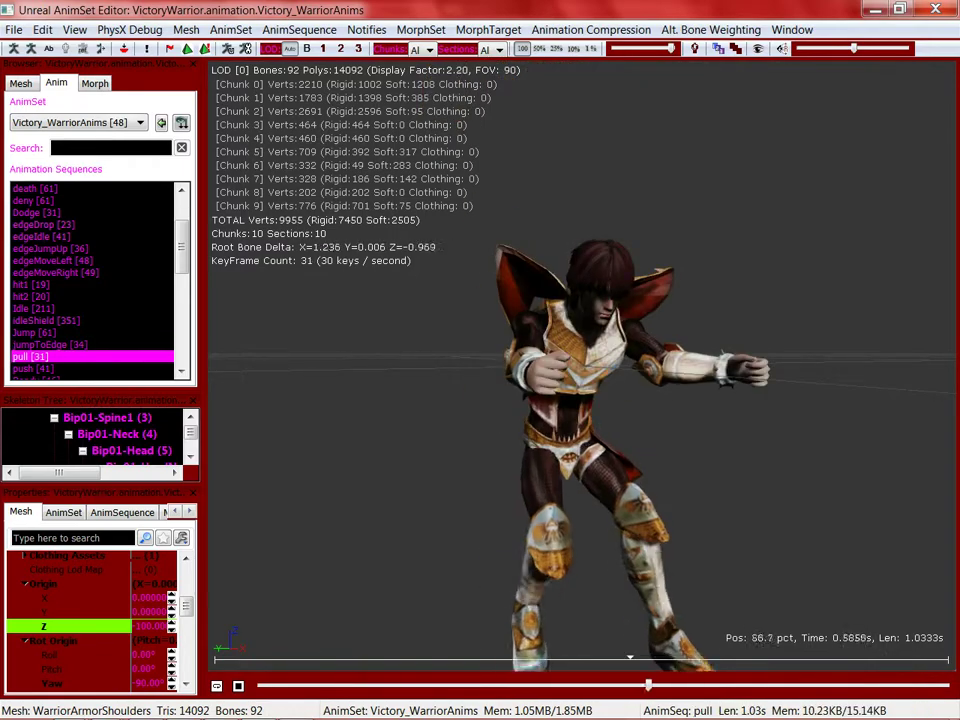
{"action": "left_click", "coordinate": [33, 369]}
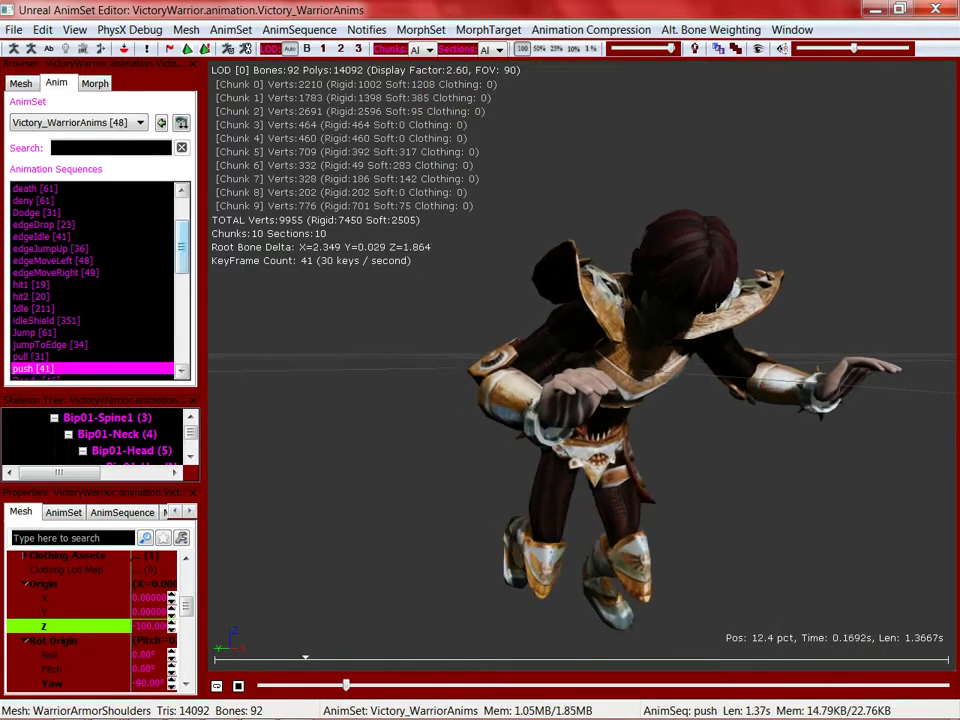
{"action": "left_click_drag", "start_coordinate": [182, 247], "coordinate": [182, 285]}
{"action": "left_click", "coordinate": [43, 285]}
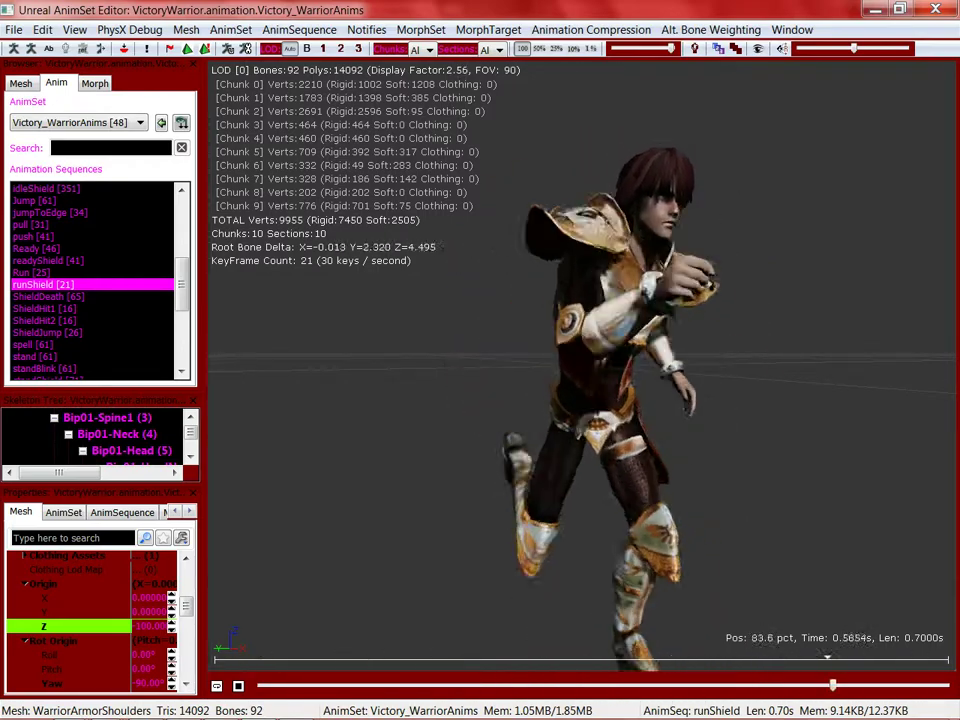
{"action": "left_click", "coordinate": [238, 686]}
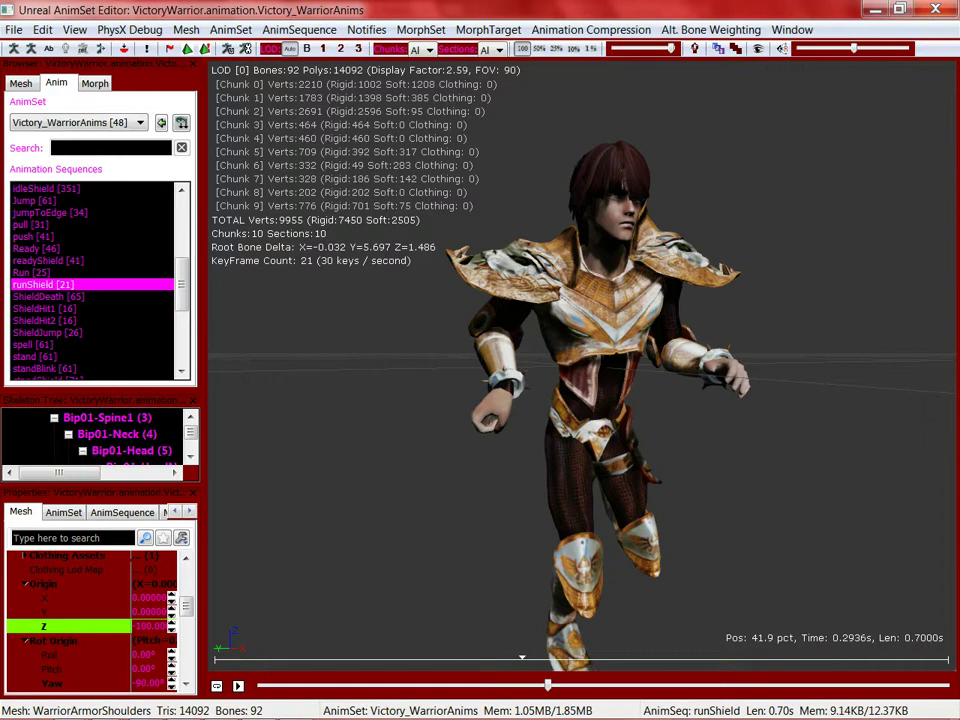
- Create an AnimSet named video in the VictoryWarrior package's animation group and display its animation sequence list
{"action": "left_click", "coordinate": [875, 8]}
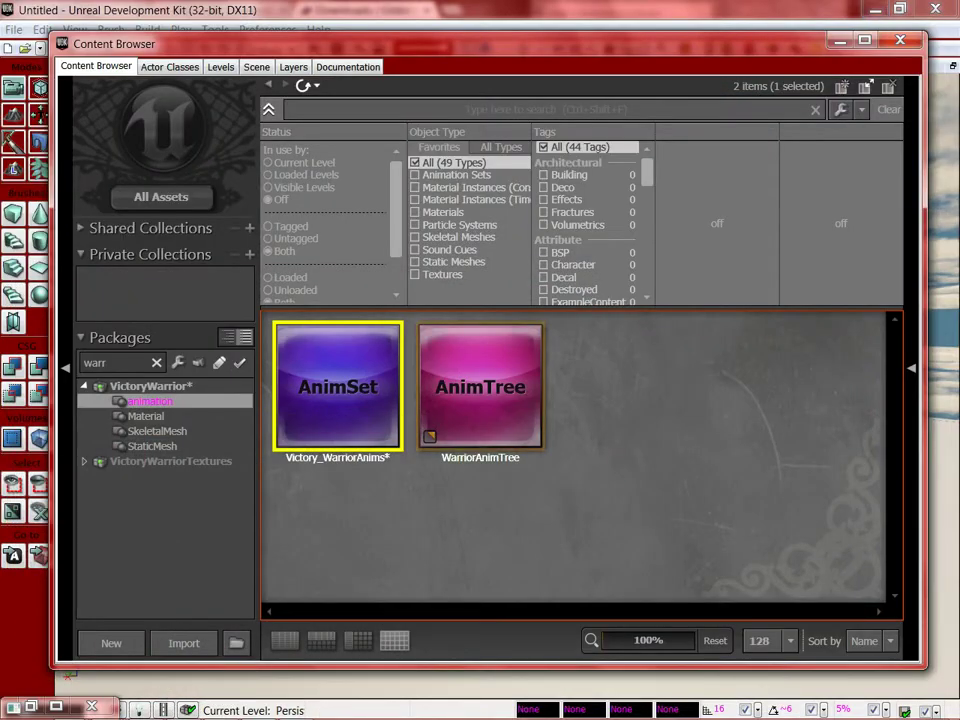
{"action": "right_click", "coordinate": [610, 360]}
{"action": "scroll", "coordinate": [690, 75], "scroll_direction": "down", "scroll_amount": 1}
{"action": "scroll", "coordinate": [690, 75], "scroll_direction": "up", "scroll_amount": 2}
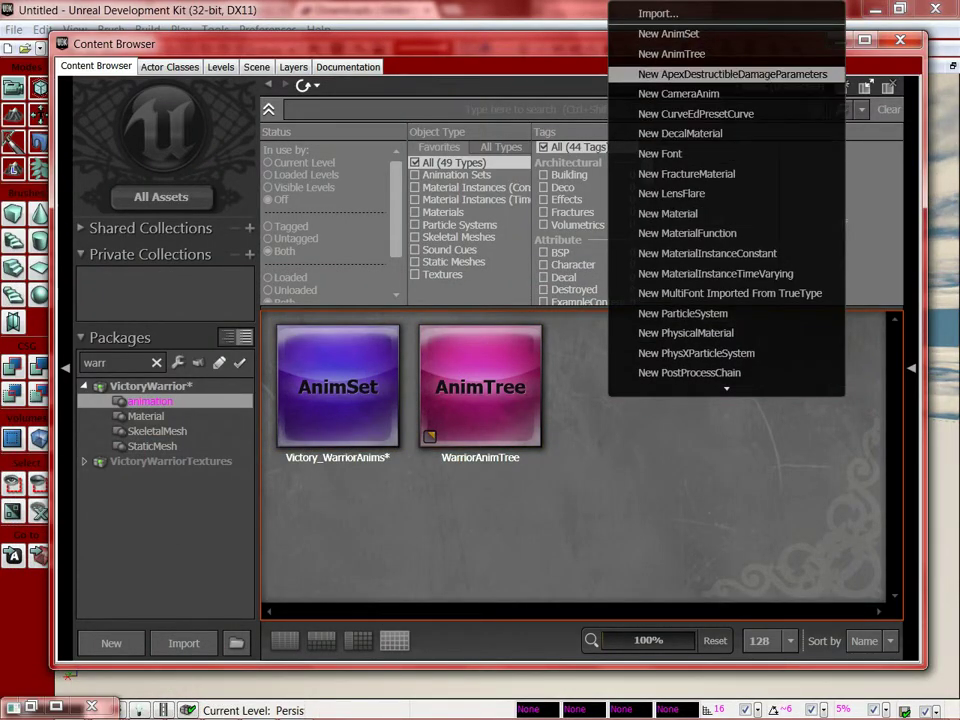
{"action": "left_click", "coordinate": [668, 34]}
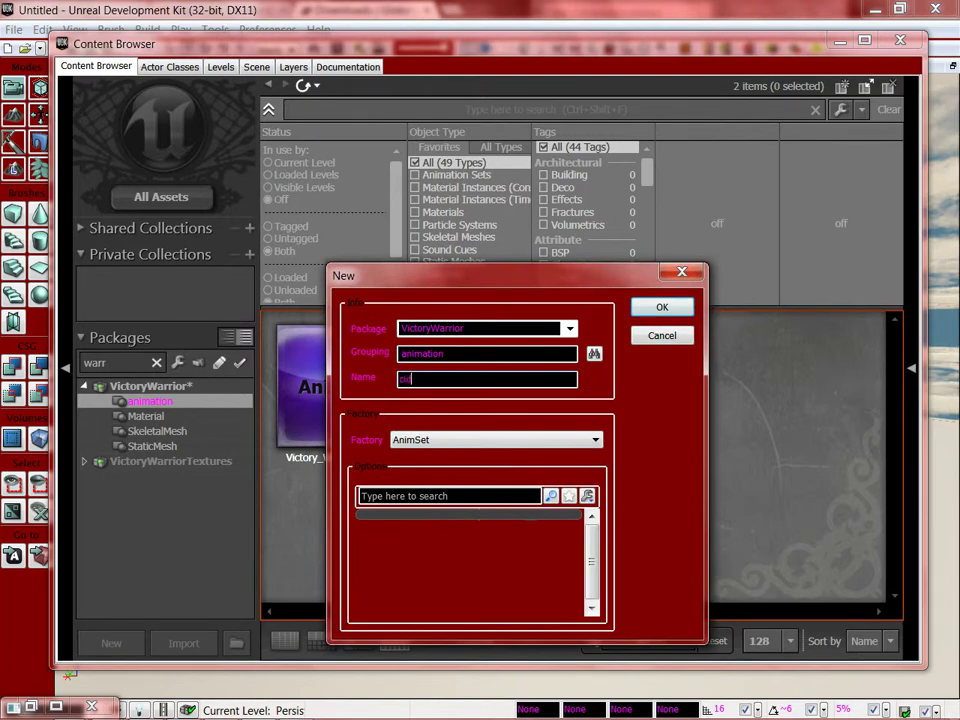
{"action": "type", "text": "video"}
{"action": "key", "text": "Return"}
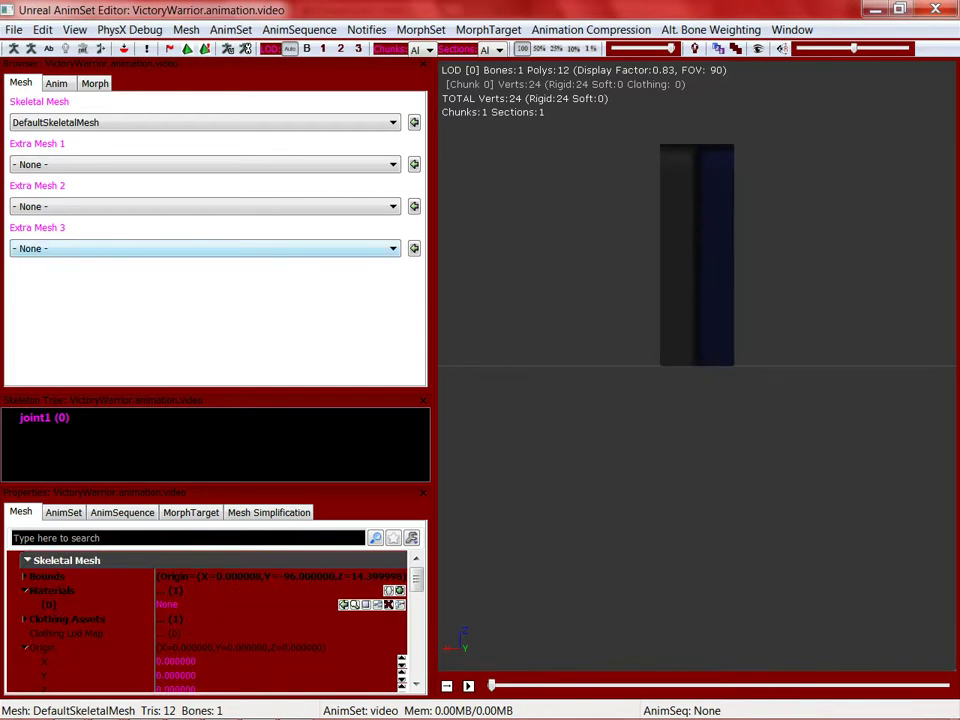
{"action": "left_click", "coordinate": [57, 84]}
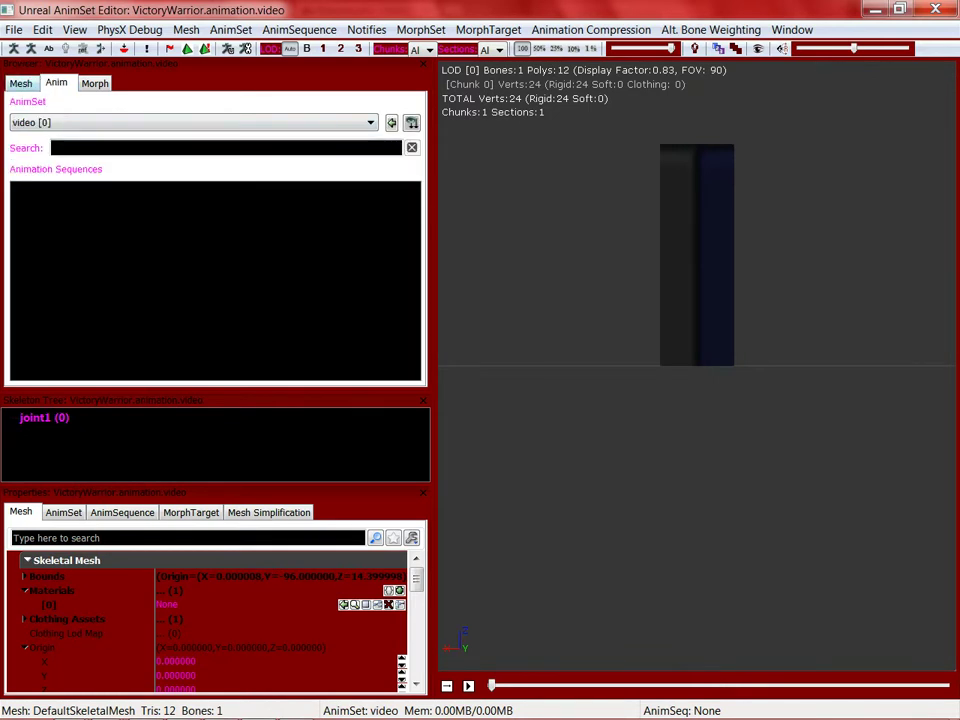
- Check the RoyalKnight_ud1.max scene in 3ds Max and the ActorX tools on Gildor's Downloads page in Chrome
{"action": "left_click", "coordinate": [296, 708]}
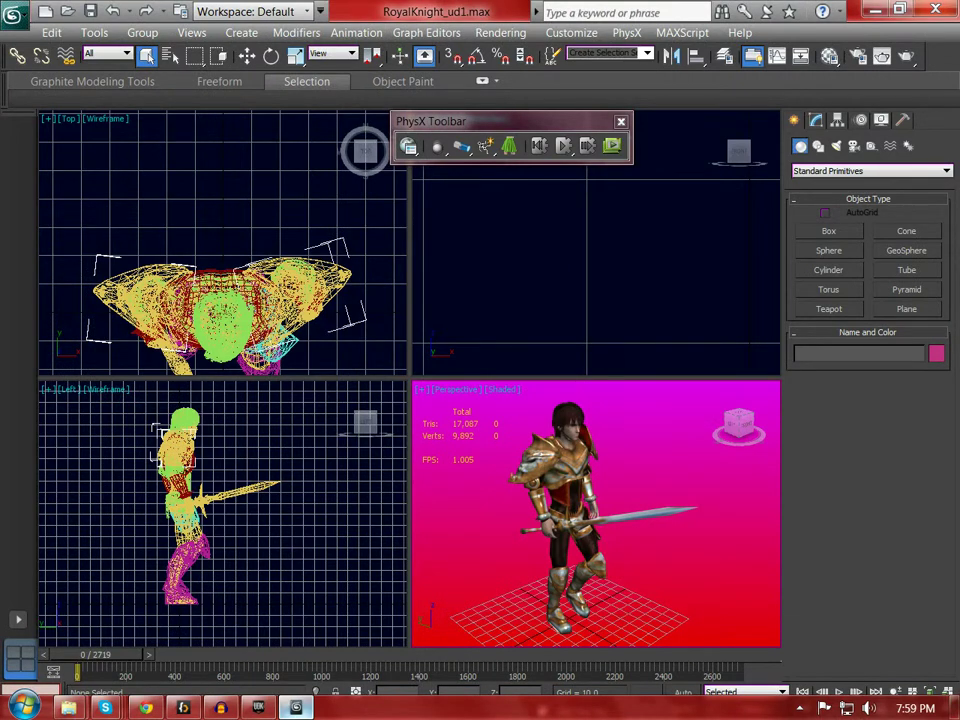
{"action": "left_click", "coordinate": [146, 707]}
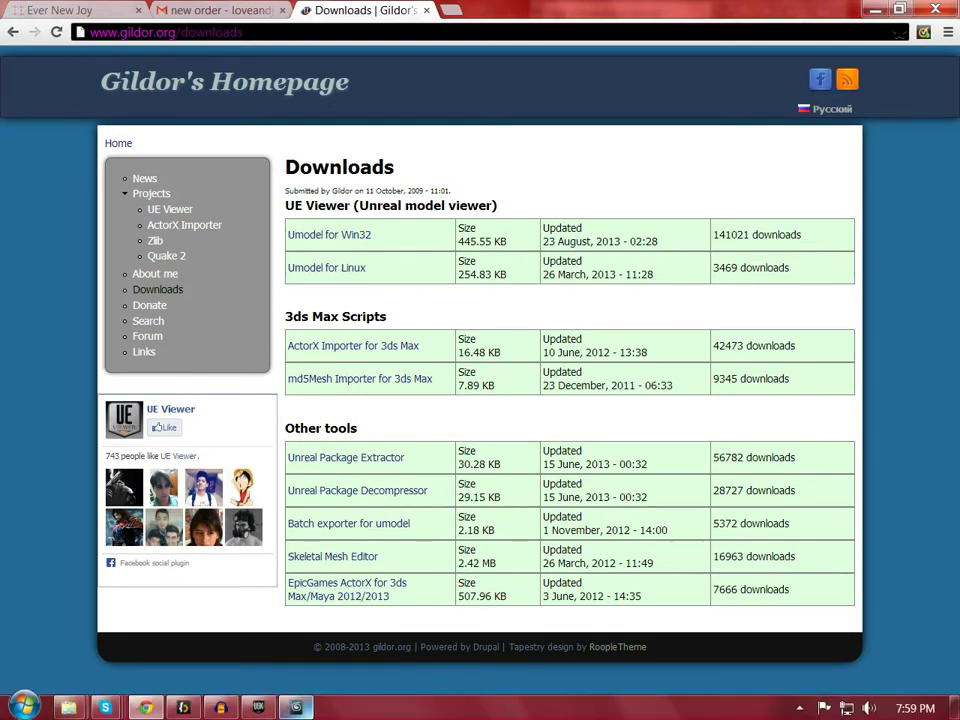
- Return to 3ds Max and bring up the 3ds Max 2013 plugins folder in Windows Explorer to examine ActorX.dlu
{"action": "mouse_move", "coordinate": [296, 708]}
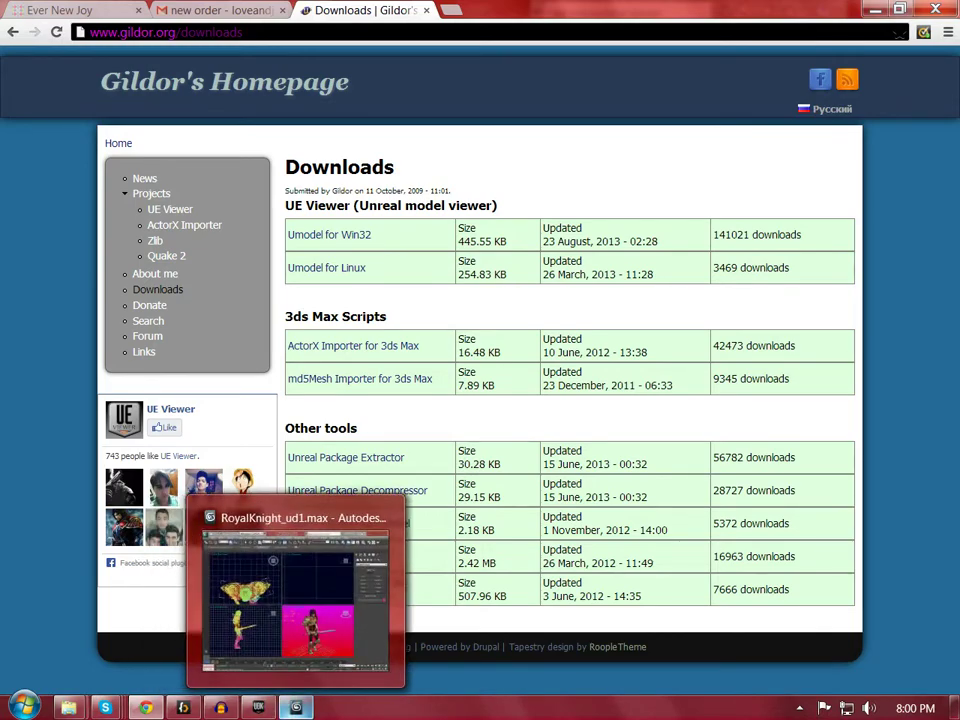
{"action": "left_click", "coordinate": [295, 707]}
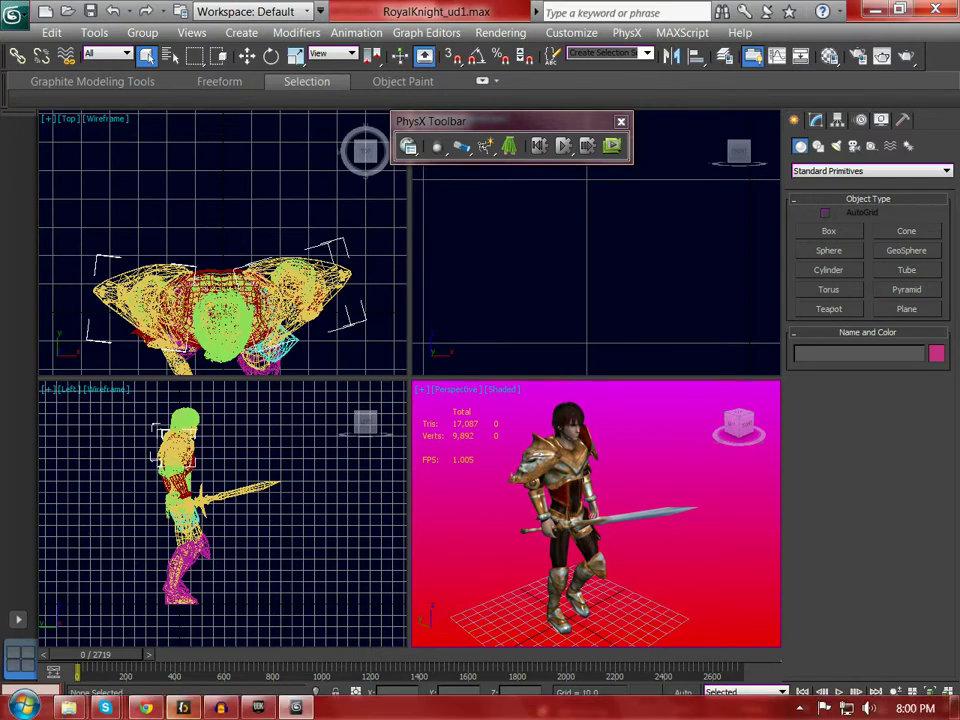
{"action": "mouse_move", "coordinate": [68, 707]}
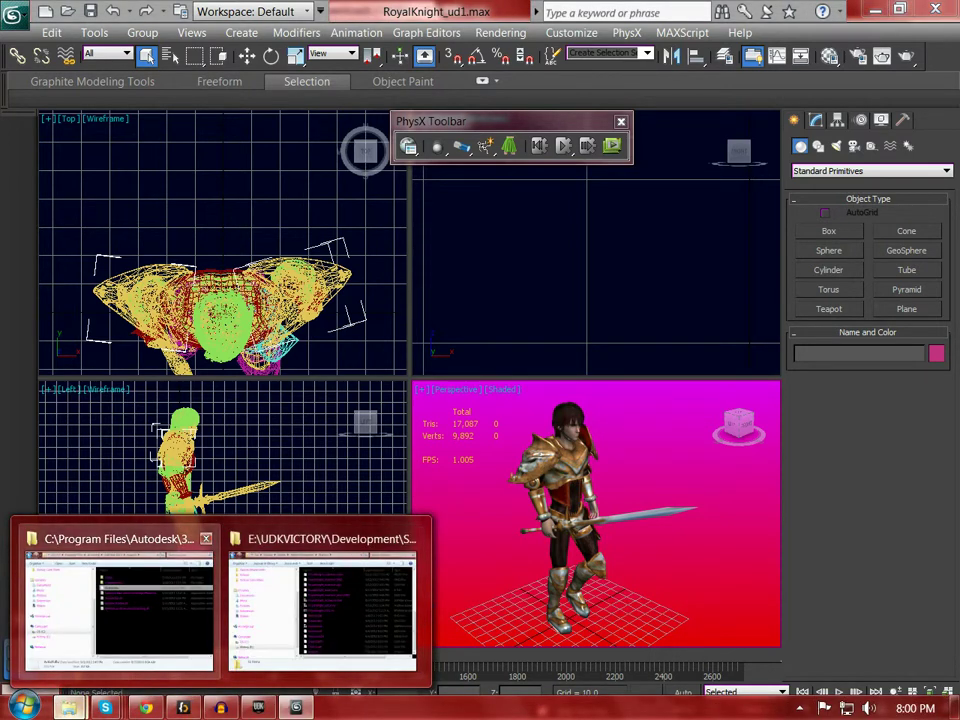
{"action": "left_click", "coordinate": [120, 600]}
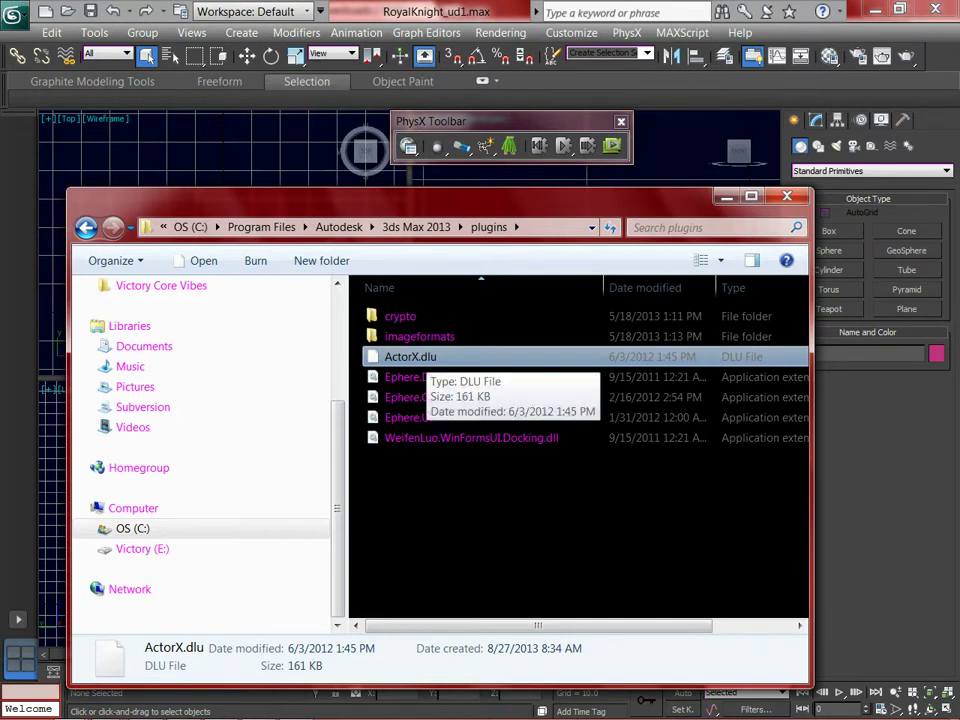
- Browse to the UDKVICTORY Binaries\ActorX folder and examine which 3ds Max and Maya plugin versions it contains
{"action": "scroll", "coordinate": [170, 386], "scroll_direction": "up", "scroll_amount": 3}
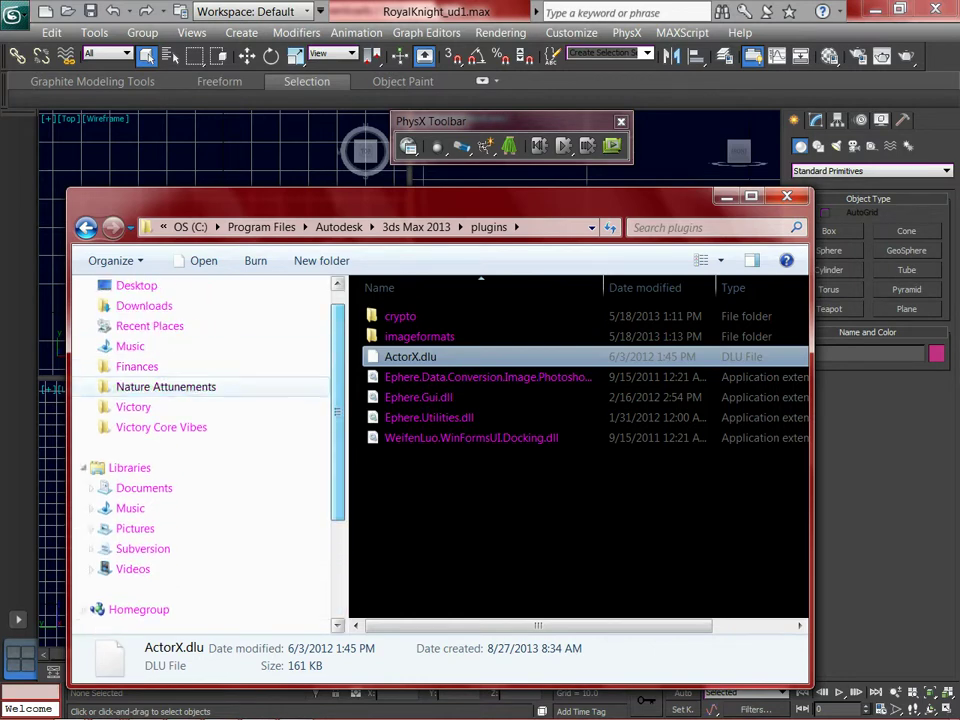
{"action": "left_click", "coordinate": [133, 407]}
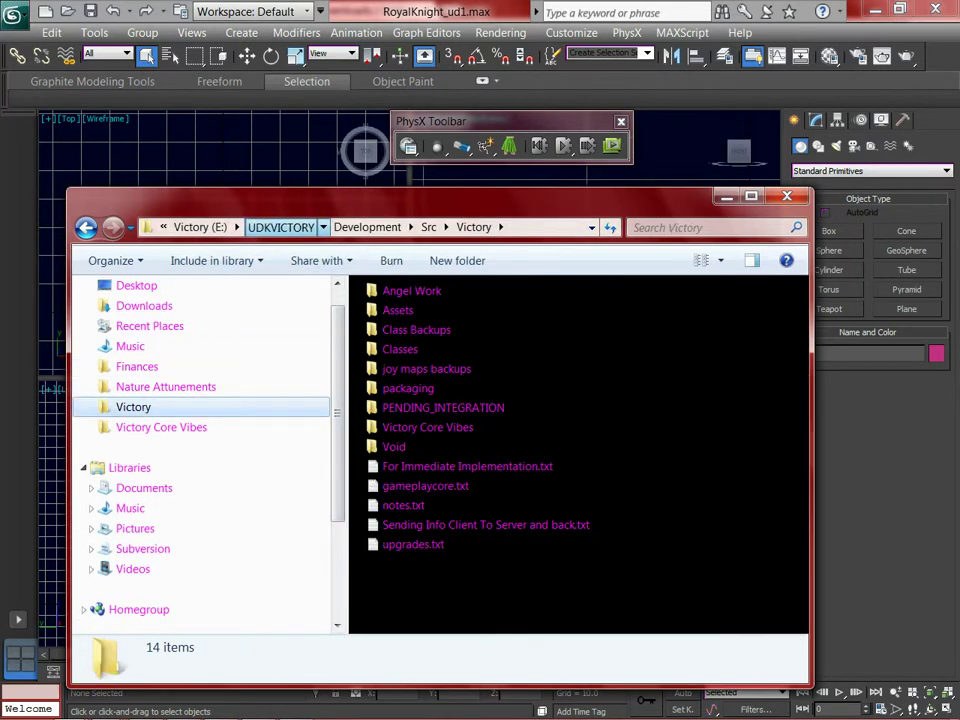
{"action": "left_click", "coordinate": [281, 227]}
{"action": "double_click", "coordinate": [397, 315]}
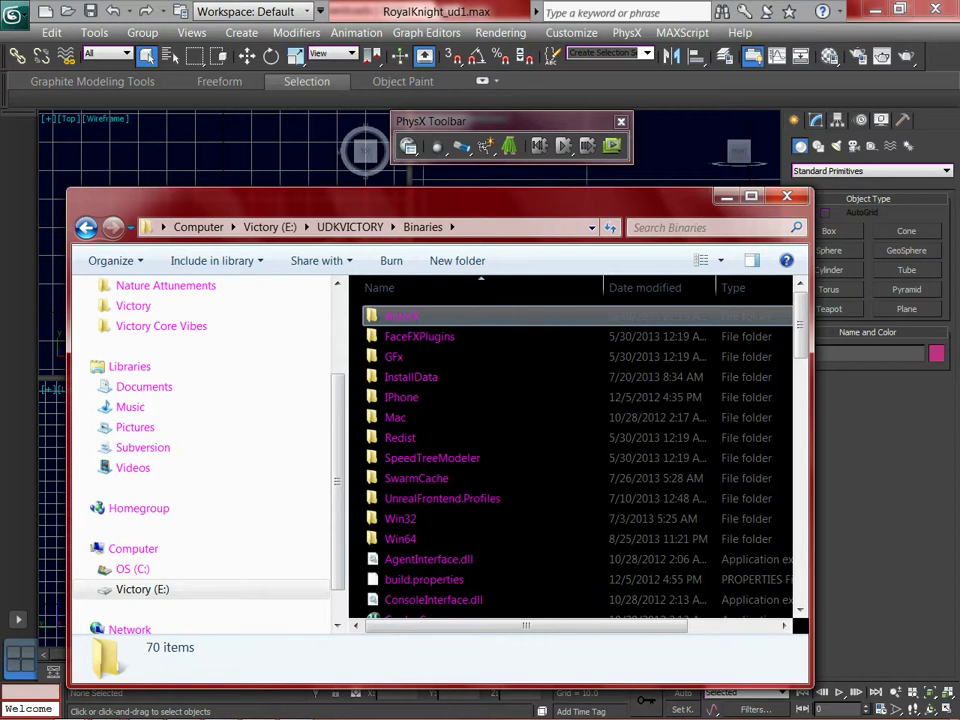
{"action": "left_click", "coordinate": [400, 316]}
{"action": "double_click", "coordinate": [400, 316]}
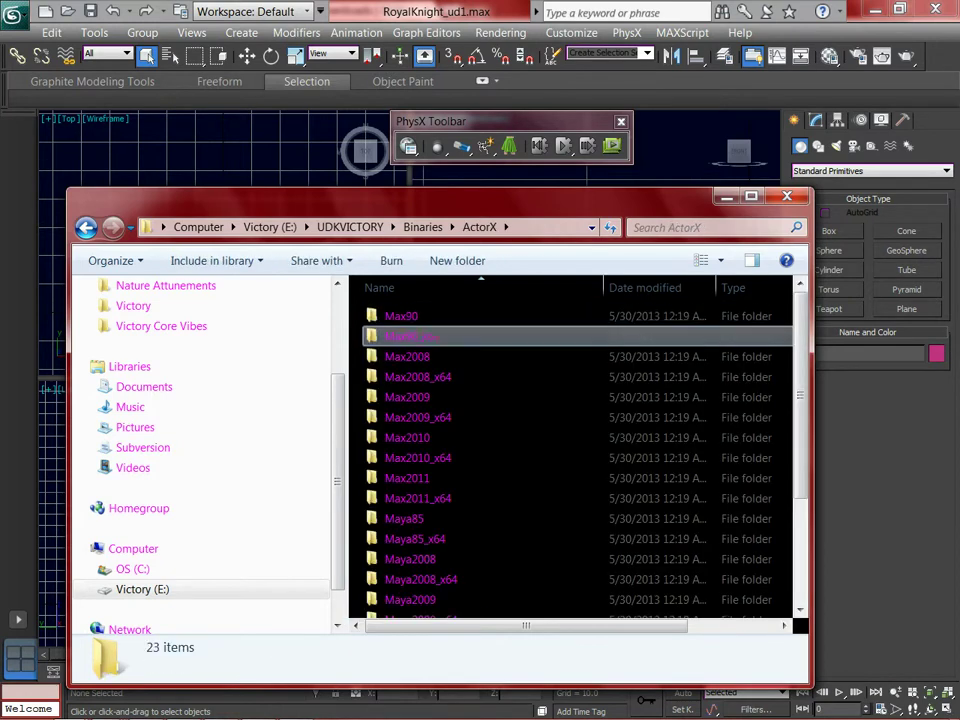
{"action": "scroll", "coordinate": [410, 400], "scroll_direction": "down", "scroll_amount": 3}
{"action": "scroll", "coordinate": [420, 420], "scroll_direction": "up", "scroll_amount": 3}
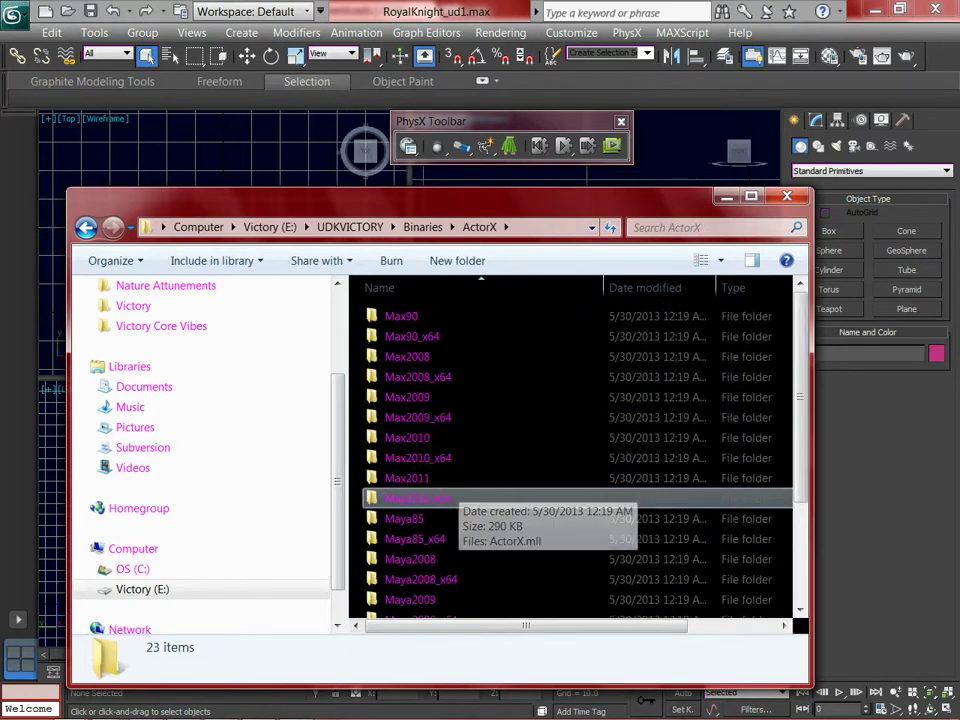
- Inspect the contents of the ActorX Max2011_x64 folder, return to the 3ds Max 2013 plugins folder and minimize Explorer
{"action": "scroll", "coordinate": [420, 446], "scroll_direction": "down", "scroll_amount": 1}
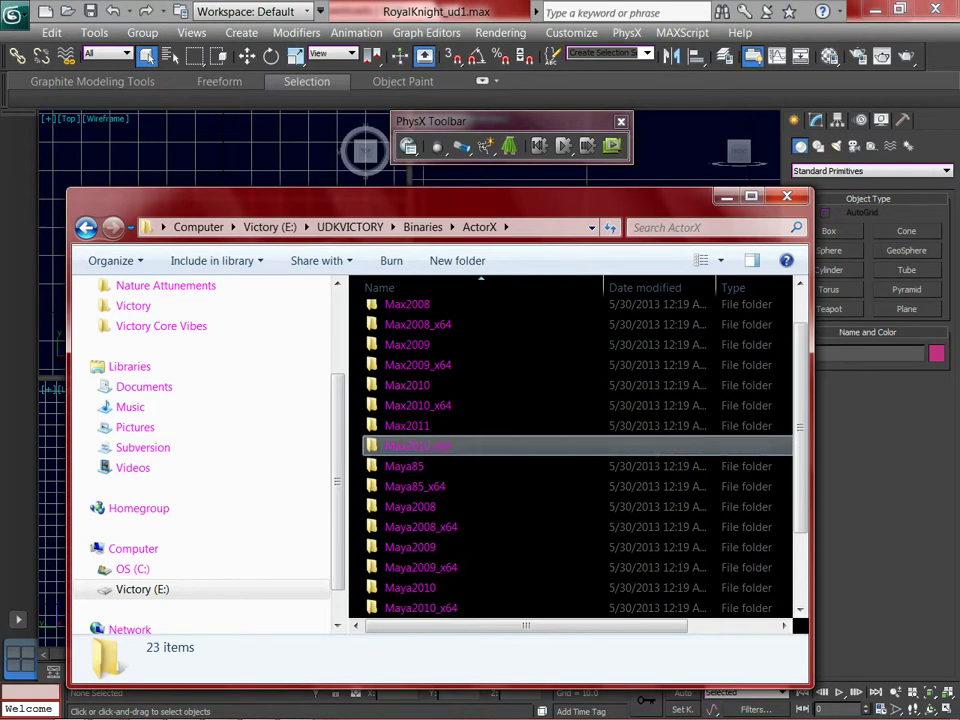
{"action": "double_click", "coordinate": [417, 446]}
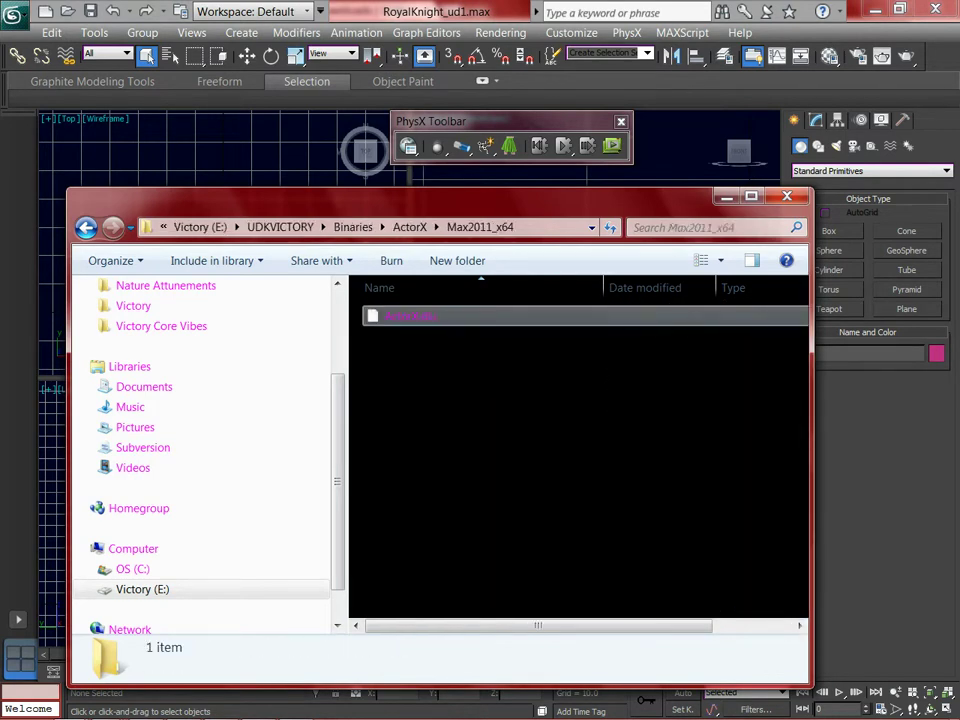
{"action": "left_click", "coordinate": [87, 228]}
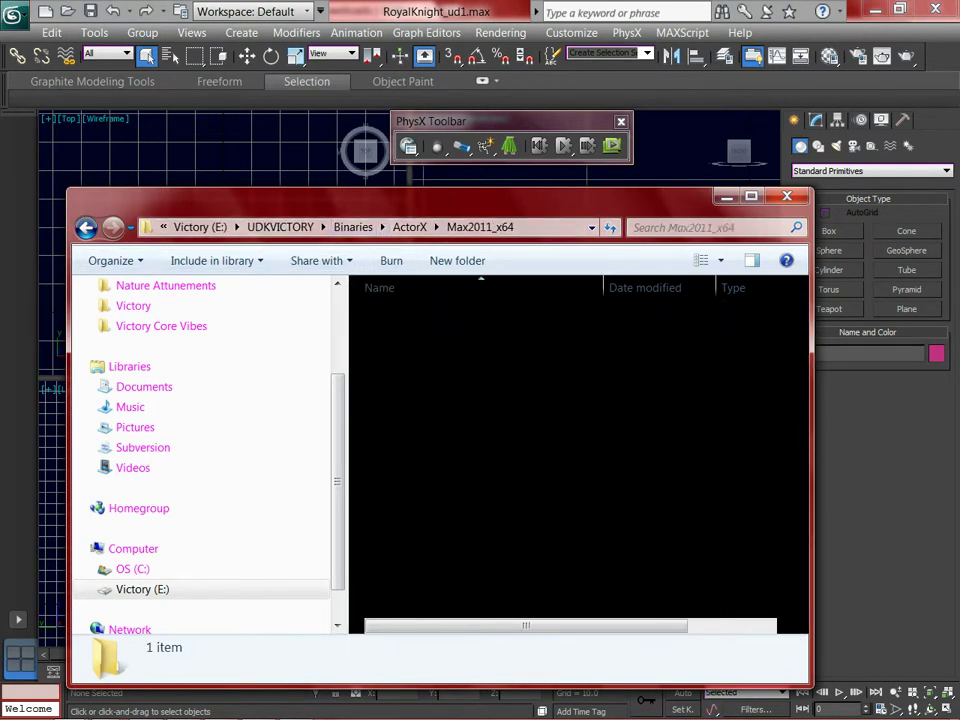
{"action": "left_click", "coordinate": [87, 228]}
{"action": "left_click", "coordinate": [87, 228]}
{"action": "left_click", "coordinate": [87, 228]}
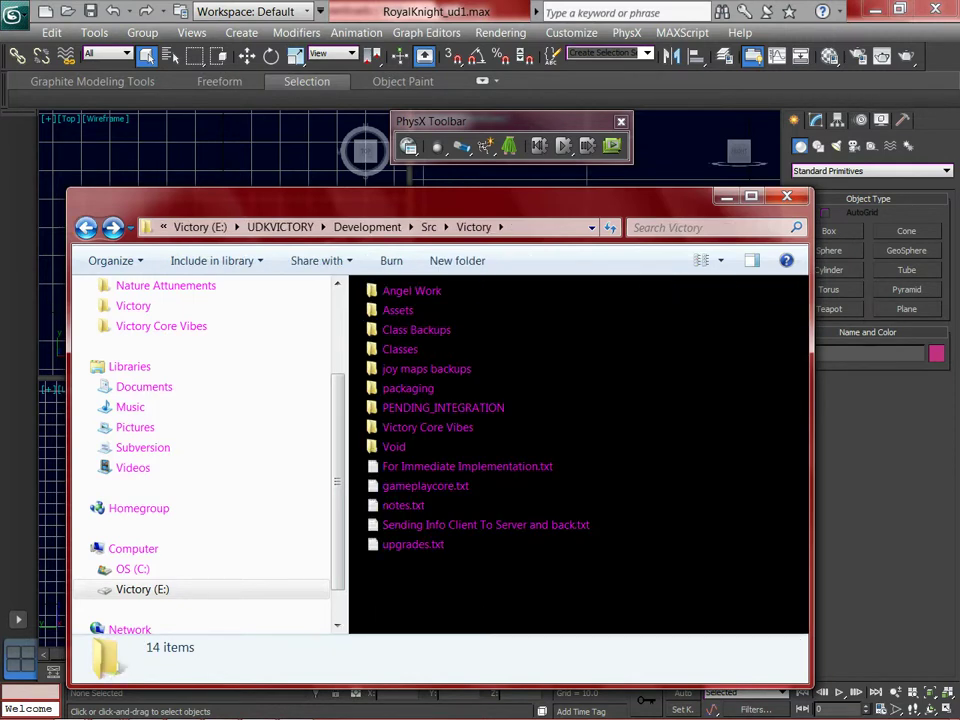
{"action": "left_click", "coordinate": [87, 228]}
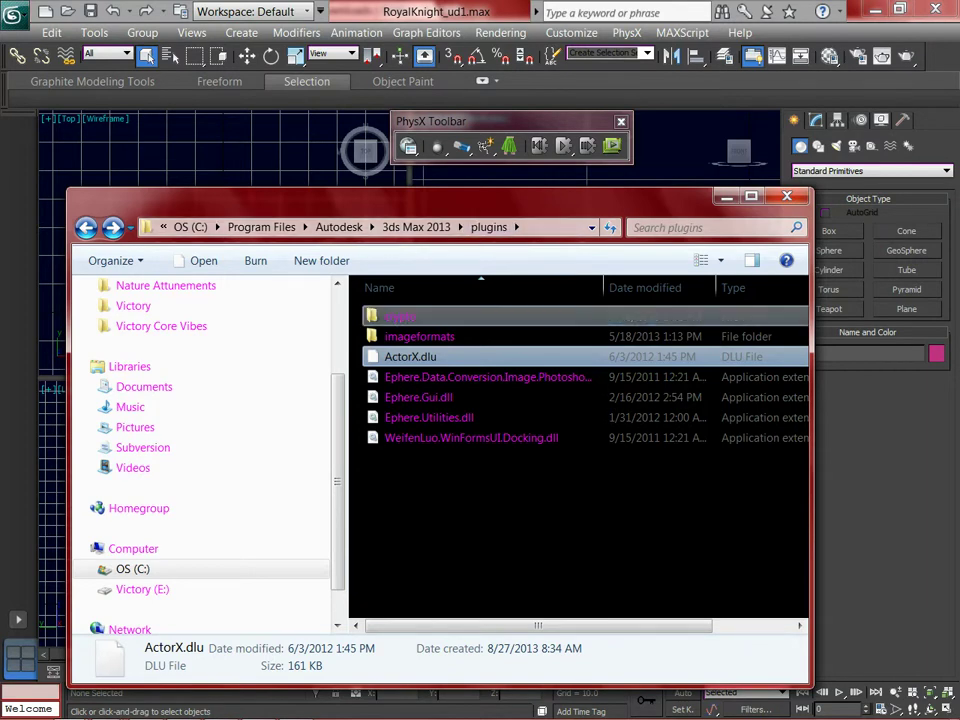
{"action": "left_click", "coordinate": [727, 196]}
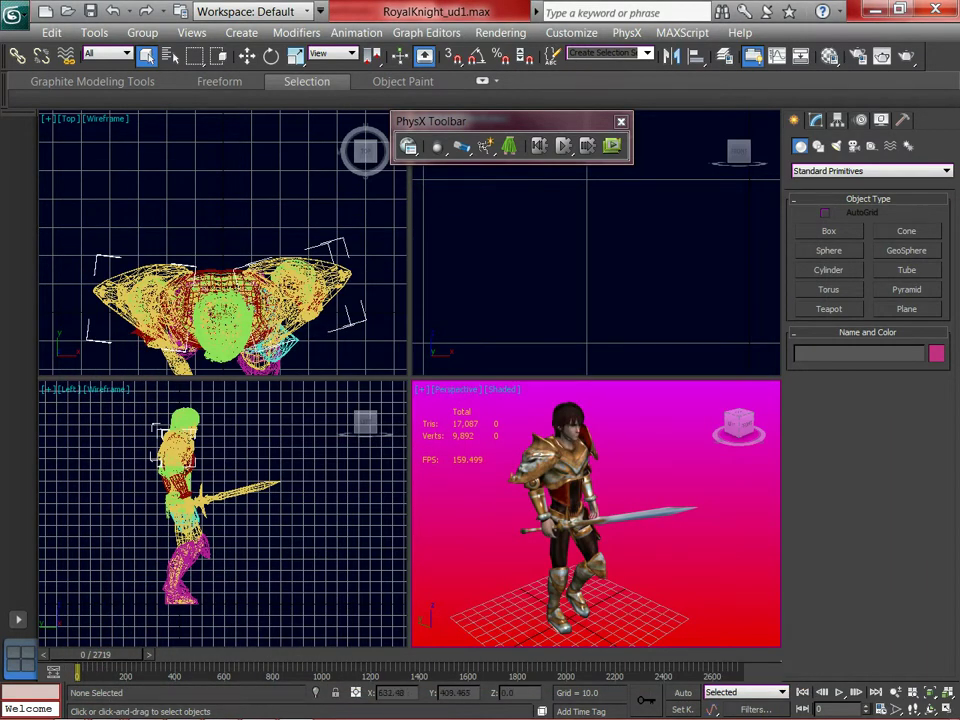
- Load the ActorX utility from the full list of 3ds Max utilities
{"action": "left_click", "coordinate": [903, 120]}
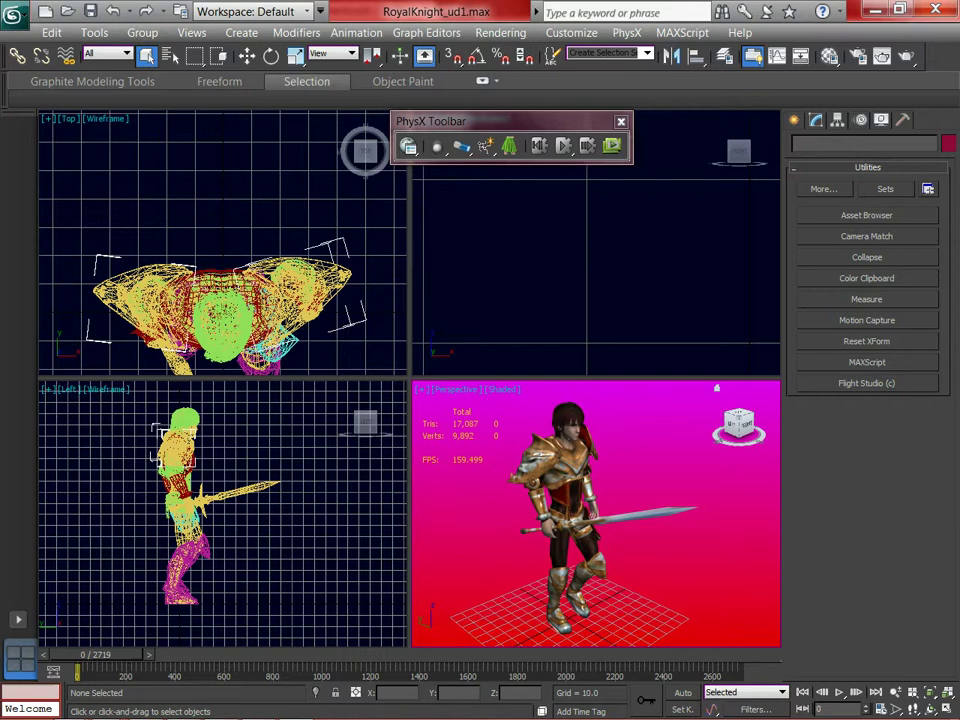
{"action": "left_click", "coordinate": [824, 189]}
{"action": "left_click", "coordinate": [363, 188]}
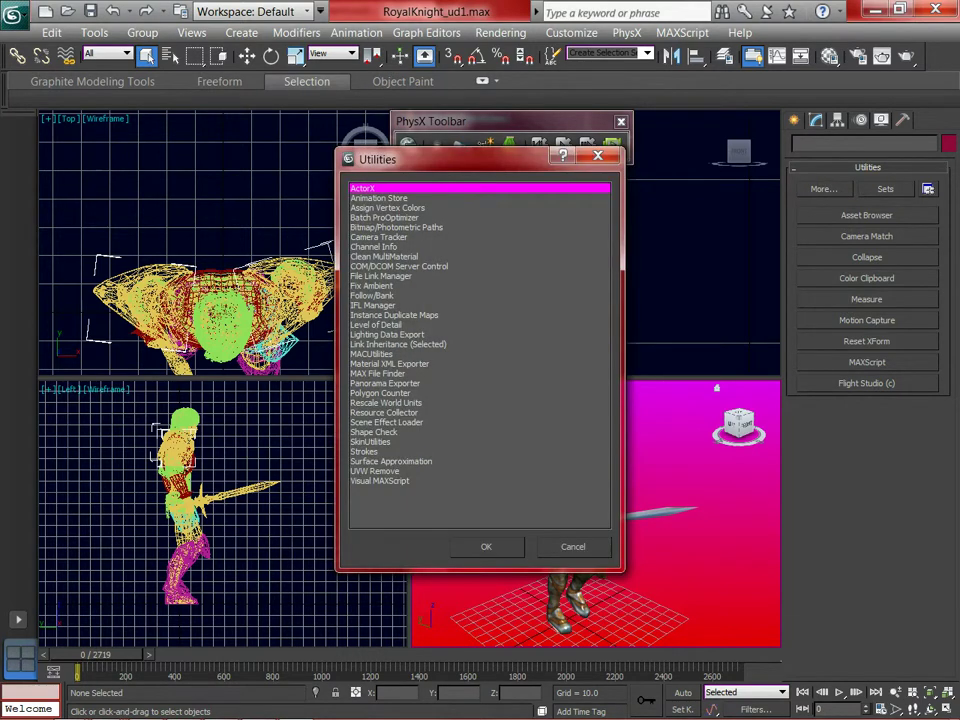
{"action": "left_click", "coordinate": [486, 547]}
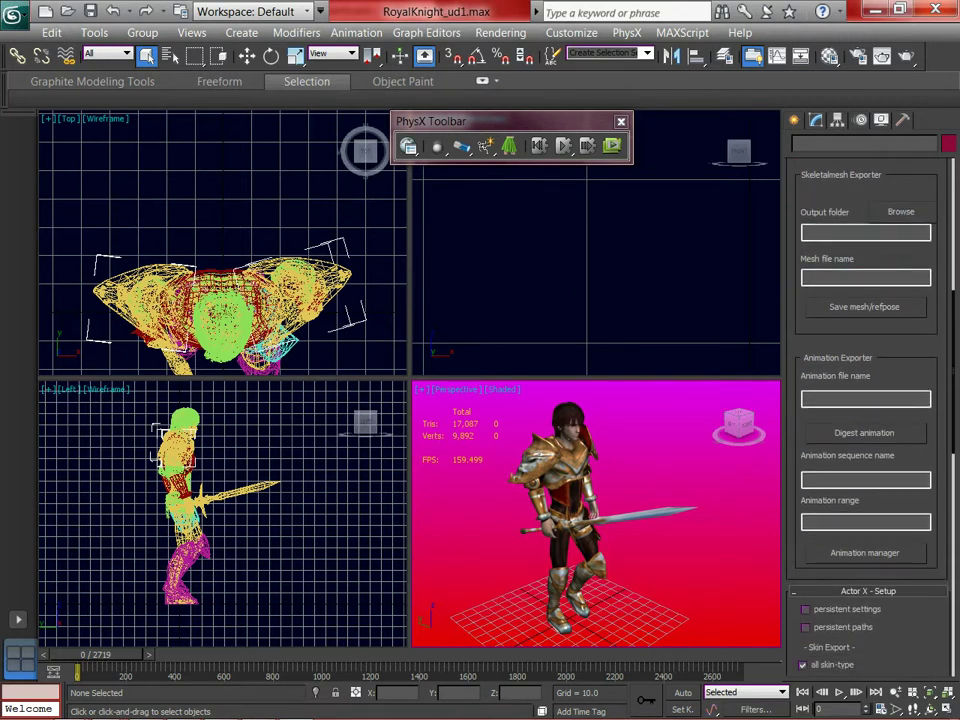
- Set the ActorX output folder to the Warrior FBXs folder on the desktop
{"action": "left_click", "coordinate": [901, 212]}
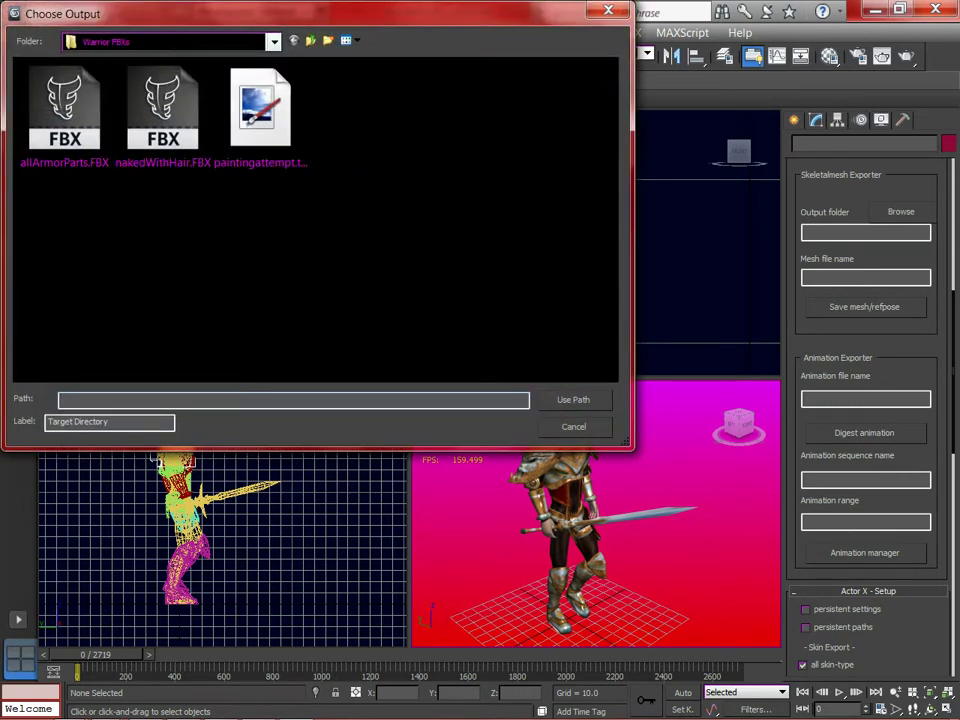
{"action": "left_click", "coordinate": [273, 41]}
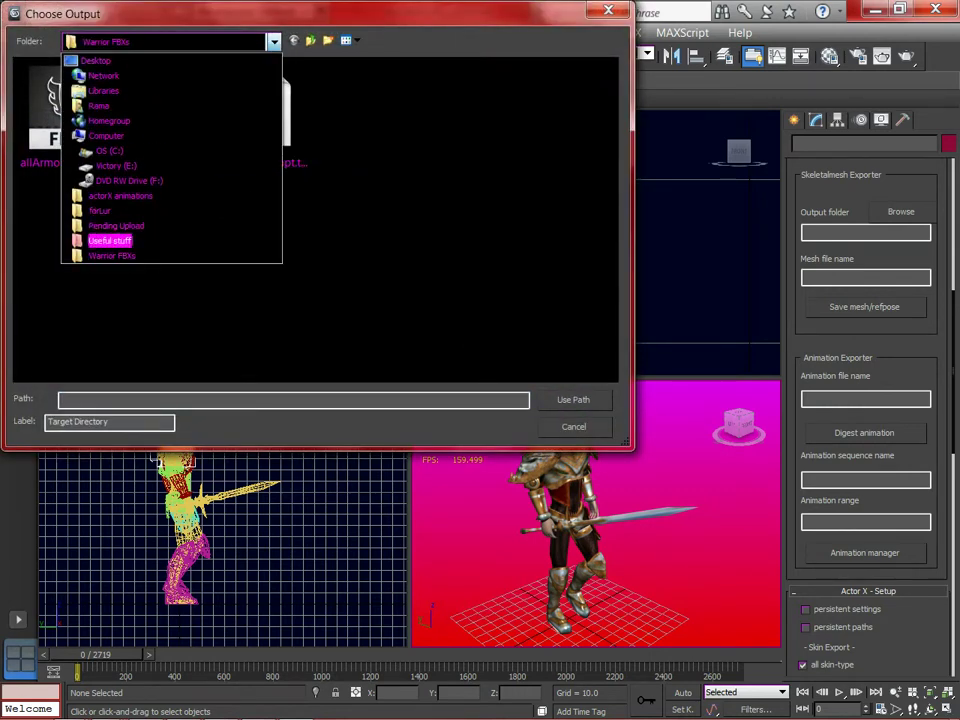
{"action": "left_click", "coordinate": [112, 256]}
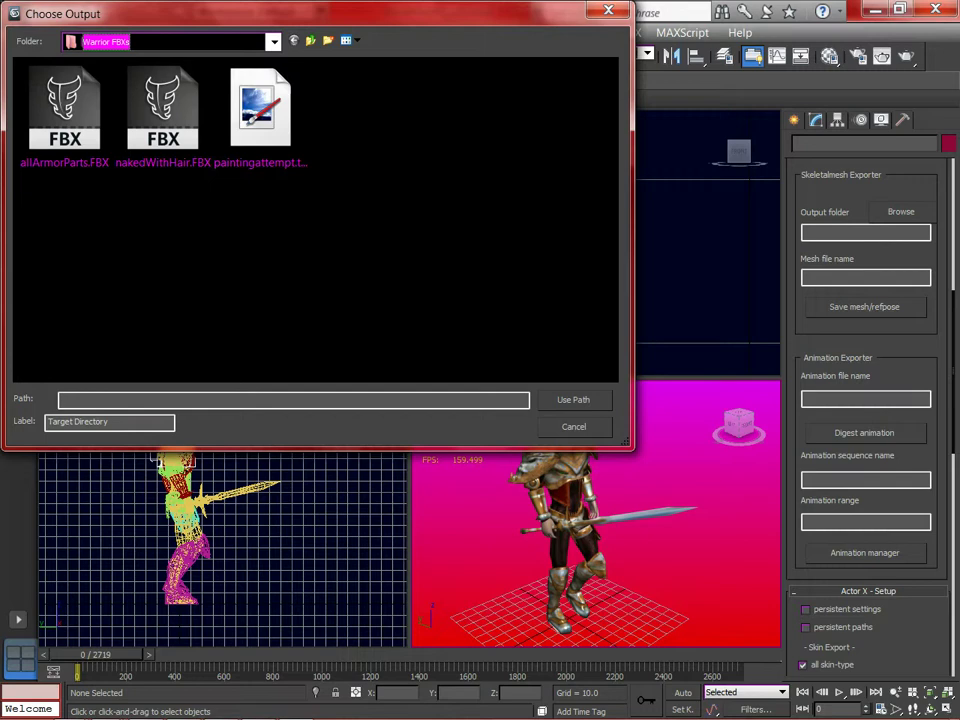
{"action": "left_click", "coordinate": [573, 400]}
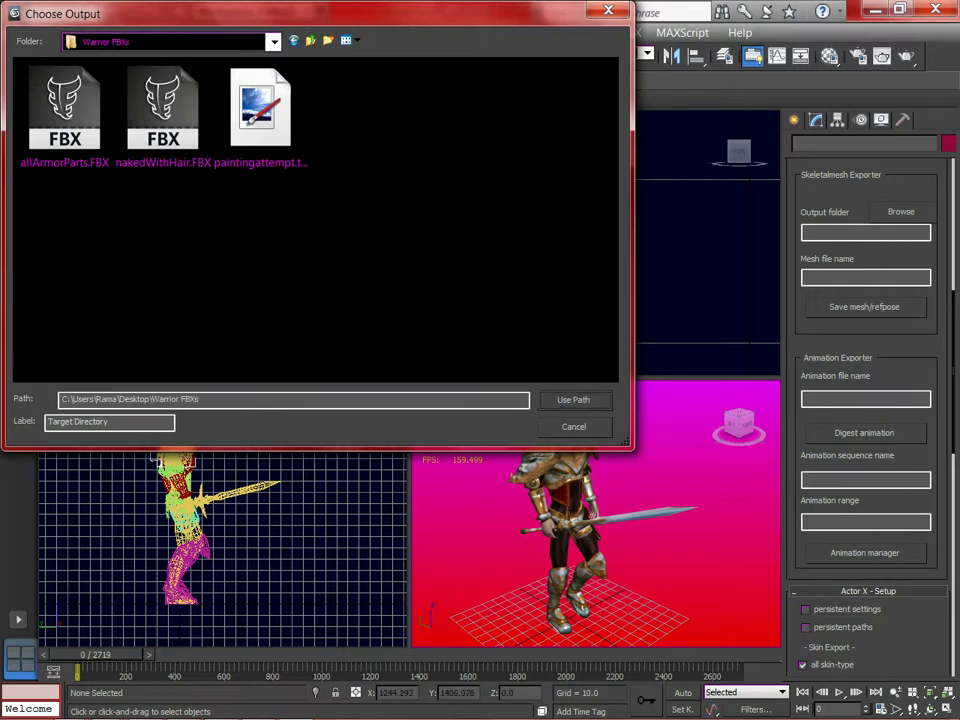
{"action": "left_click", "coordinate": [573, 400]}
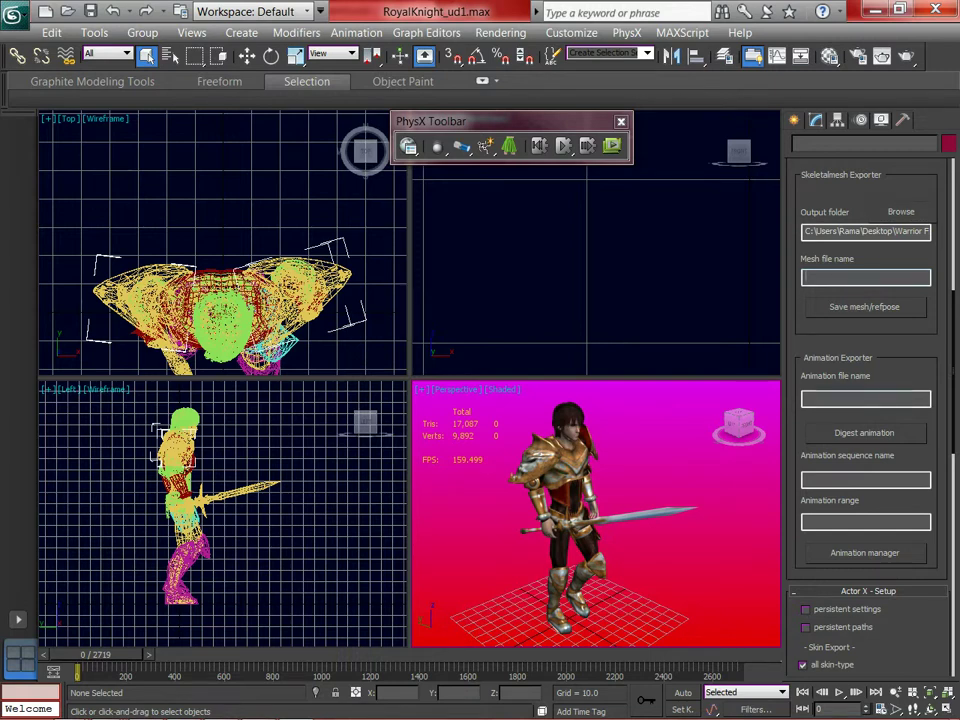
- Enter warriornaim as the animation file name in the ActorX Animation Exporter
{"action": "left_click", "coordinate": [865, 399]}
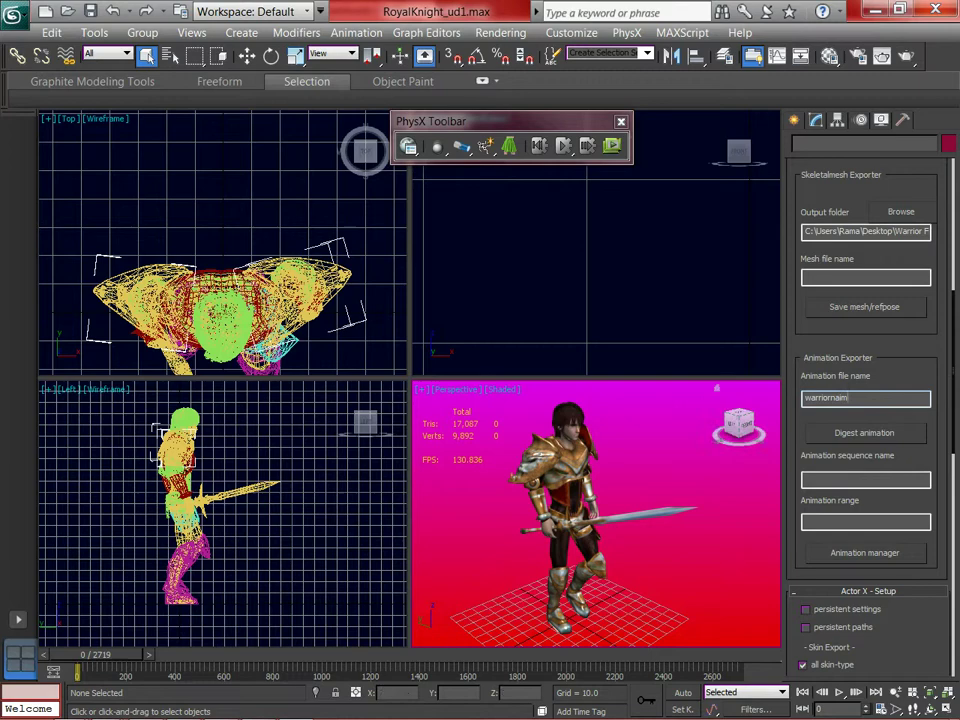
{"action": "left_click", "coordinate": [865, 521]}
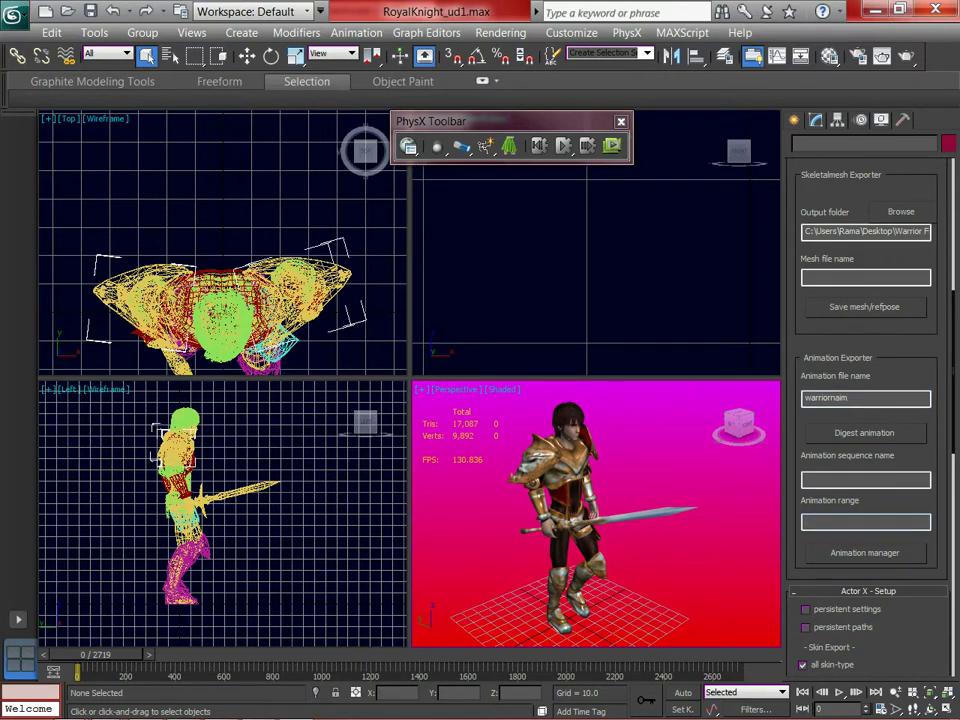
{"action": "mouse_move", "coordinate": [113, 654]}
{"action": "left_mouse_down"}
{"action": "mouse_move", "coordinate": [740, 654]}
{"action": "mouse_move", "coordinate": [95, 654]}
{"action": "left_mouse_up"}
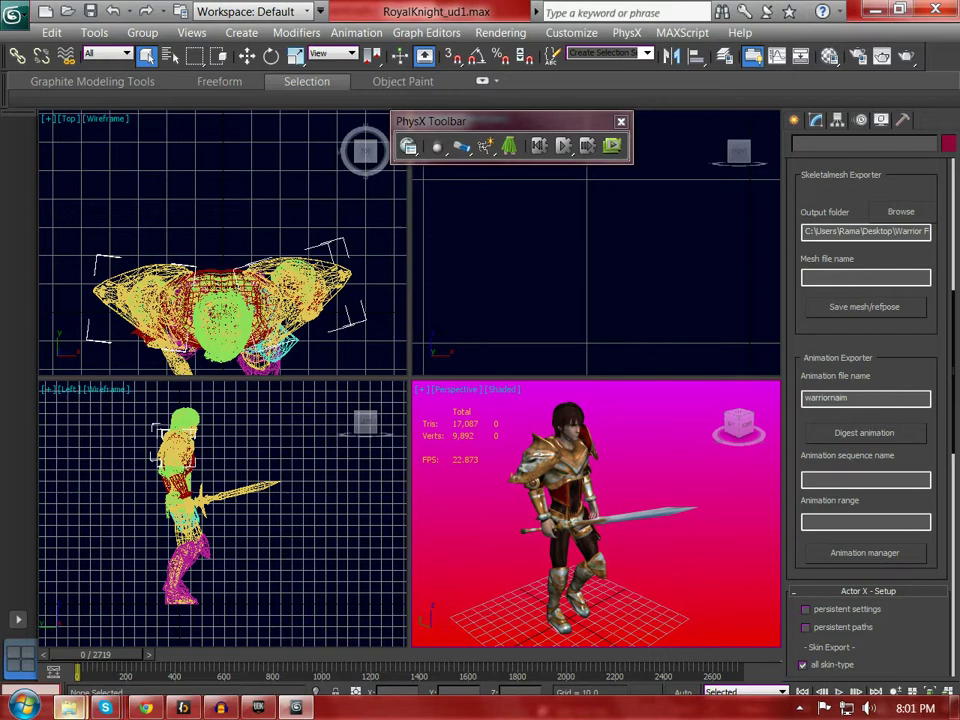
- Open Royal Knight update 1 animations.txt from the Victory project's Assets\3dfoin downloads\Warrior folder
{"action": "left_click", "coordinate": [69, 708]}
{"action": "left_click", "coordinate": [126, 610]}
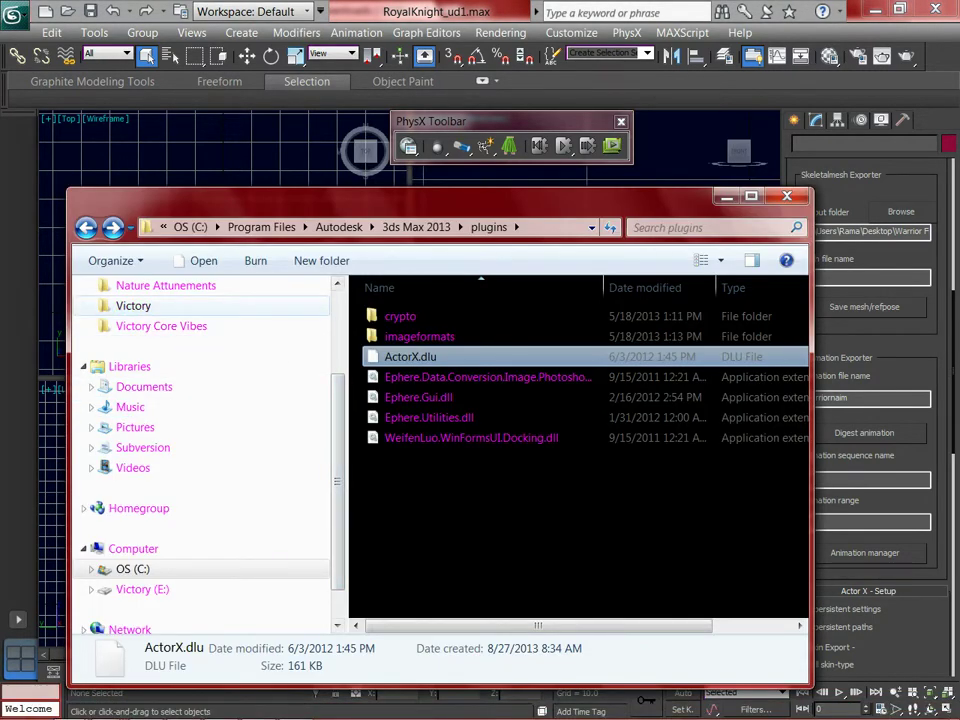
{"action": "left_click", "coordinate": [133, 305]}
{"action": "double_click", "coordinate": [400, 306]}
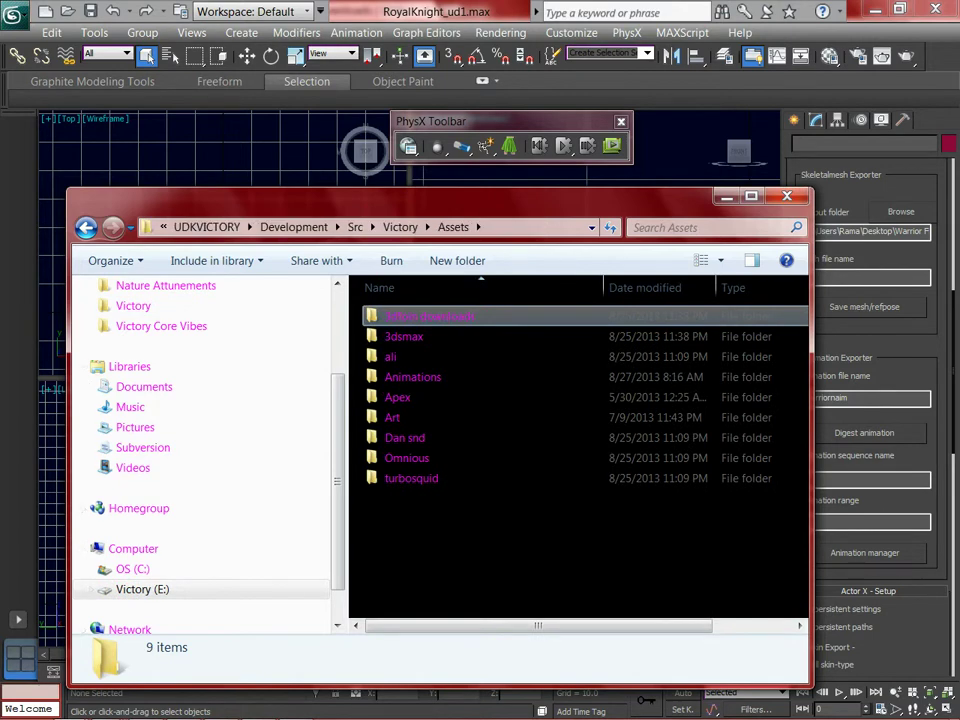
{"action": "double_click", "coordinate": [410, 316]}
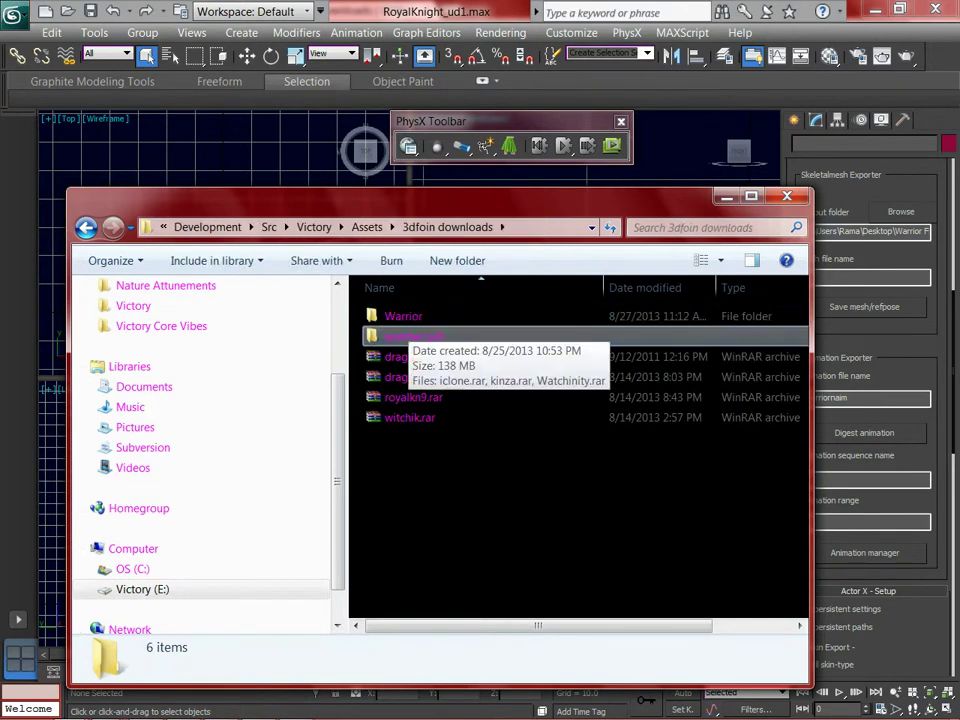
{"action": "double_click", "coordinate": [403, 316]}
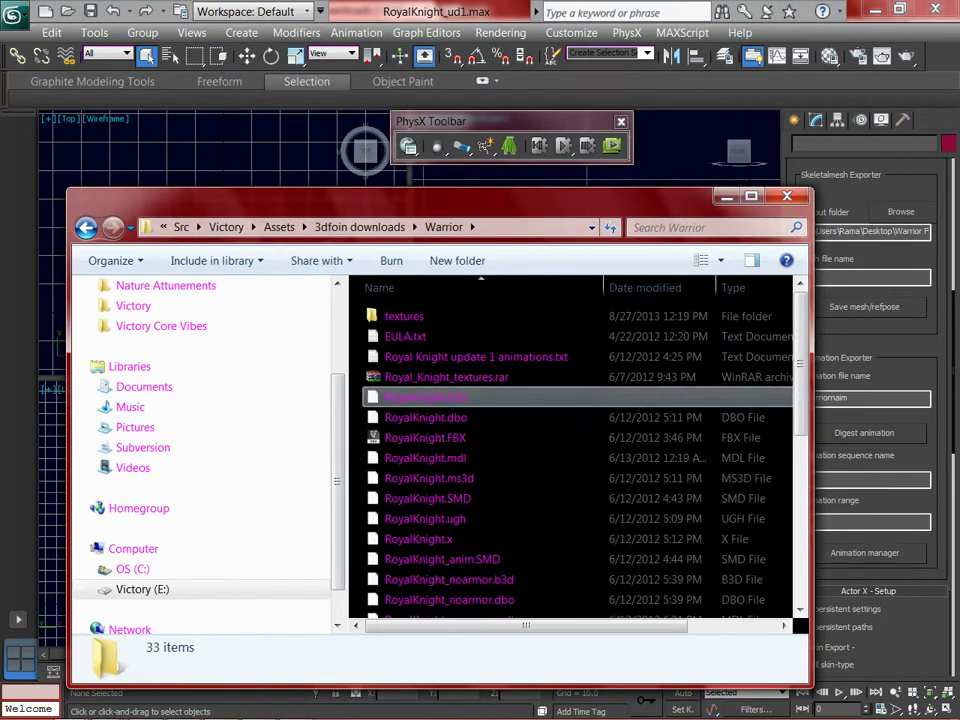
{"action": "double_click", "coordinate": [450, 357]}
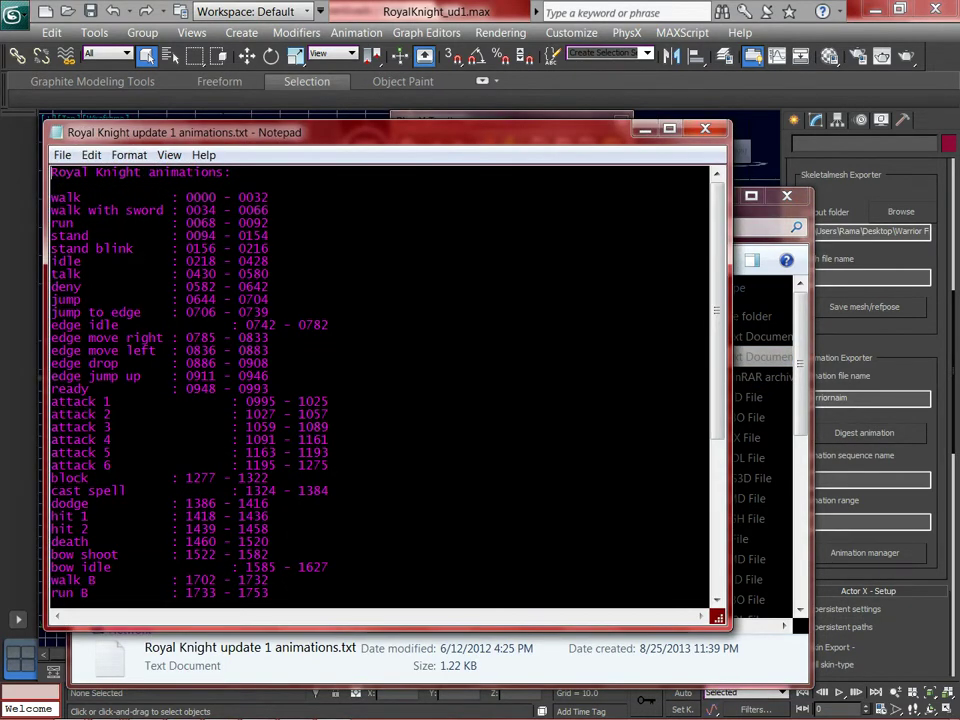
- Copy the walk frame range 0000 - 0032 from the animation list into the ActorX animation range
{"action": "left_click_drag", "start_coordinate": [270, 198], "coordinate": [186, 198]}
{"action": "key", "text": "ctrl+c"}
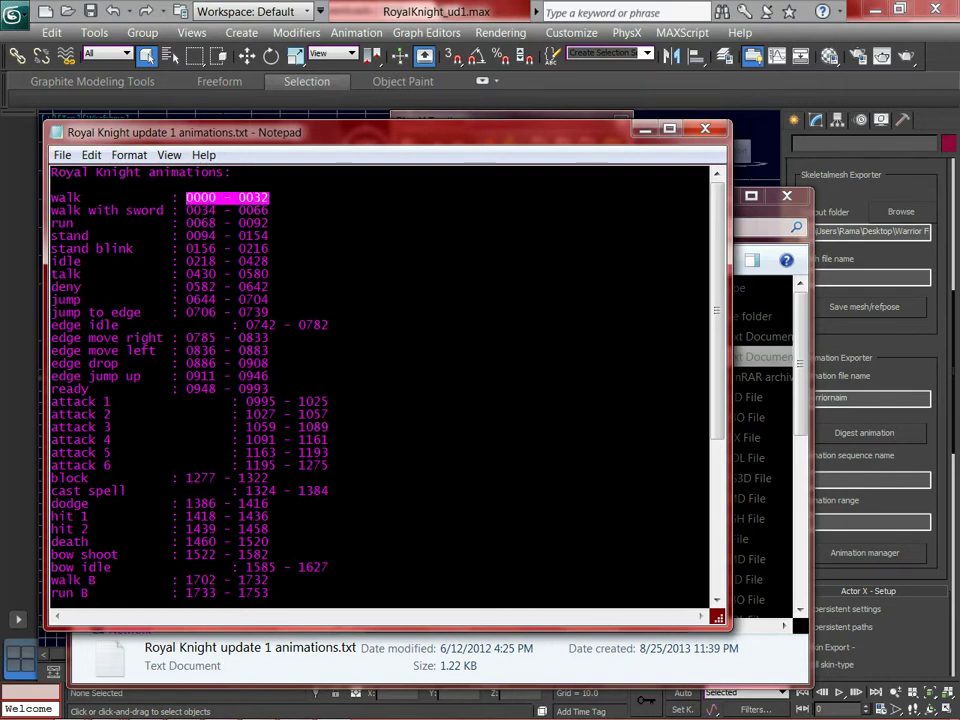
{"action": "key", "text": "alt+Tab"}
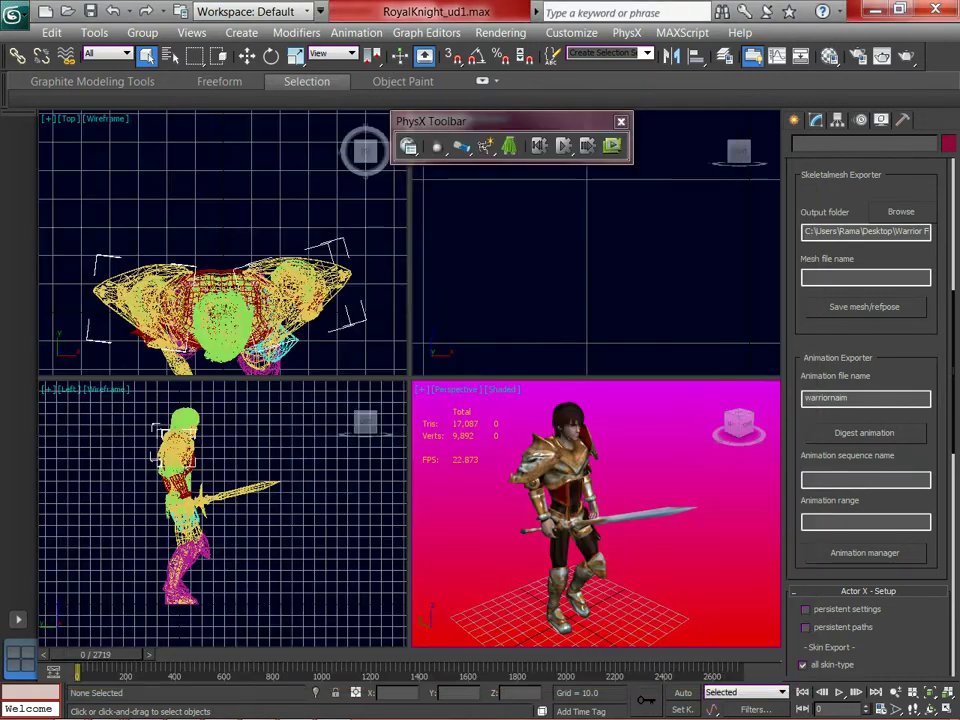
{"action": "key", "text": "ctrl+v"}
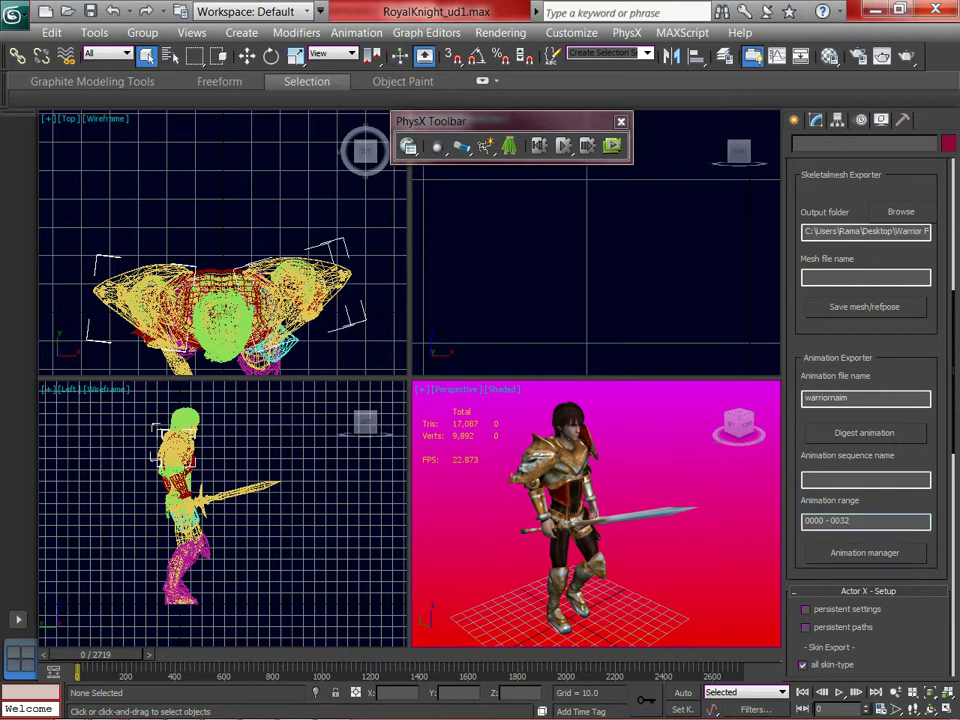
- Name the animation sequence walk and digest the animation
{"action": "left_click", "coordinate": [850, 480]}
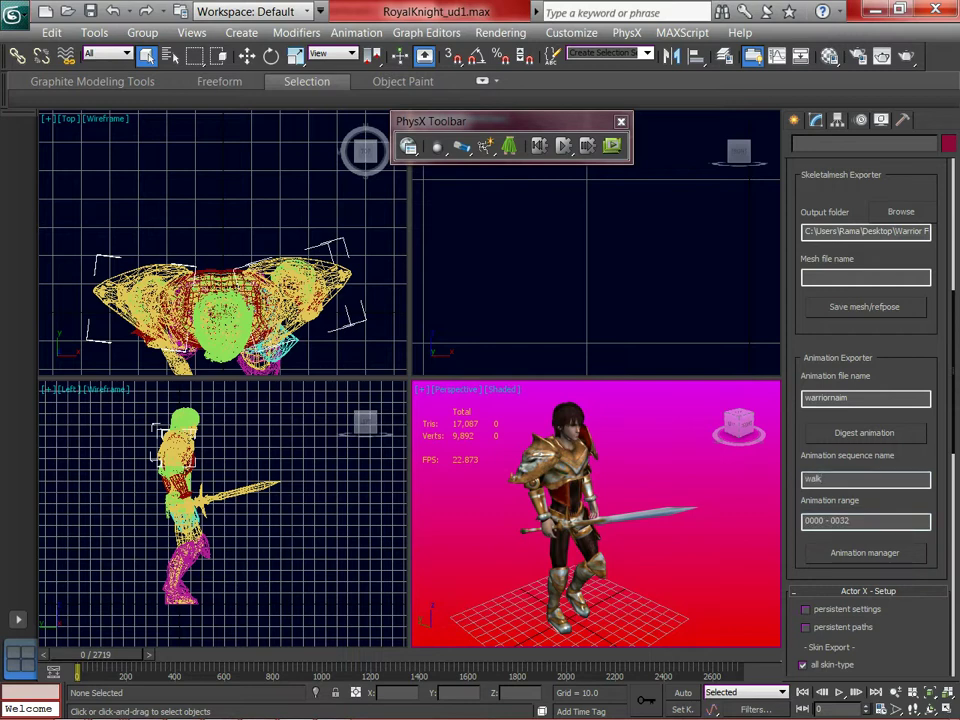
{"action": "left_click", "coordinate": [865, 433]}
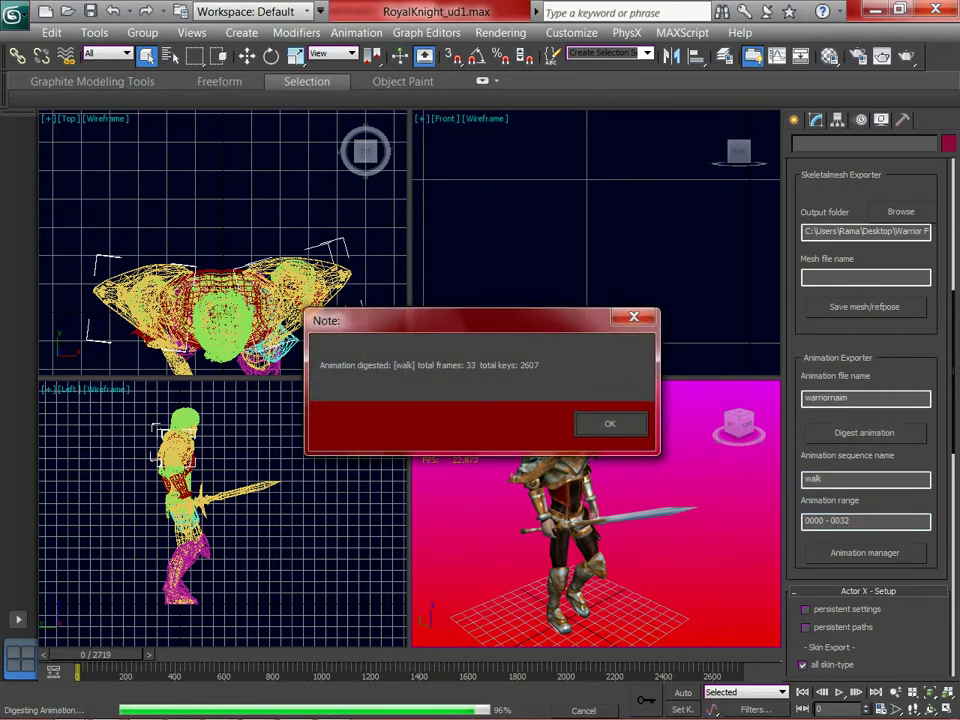
{"action": "key", "text": "Return"}
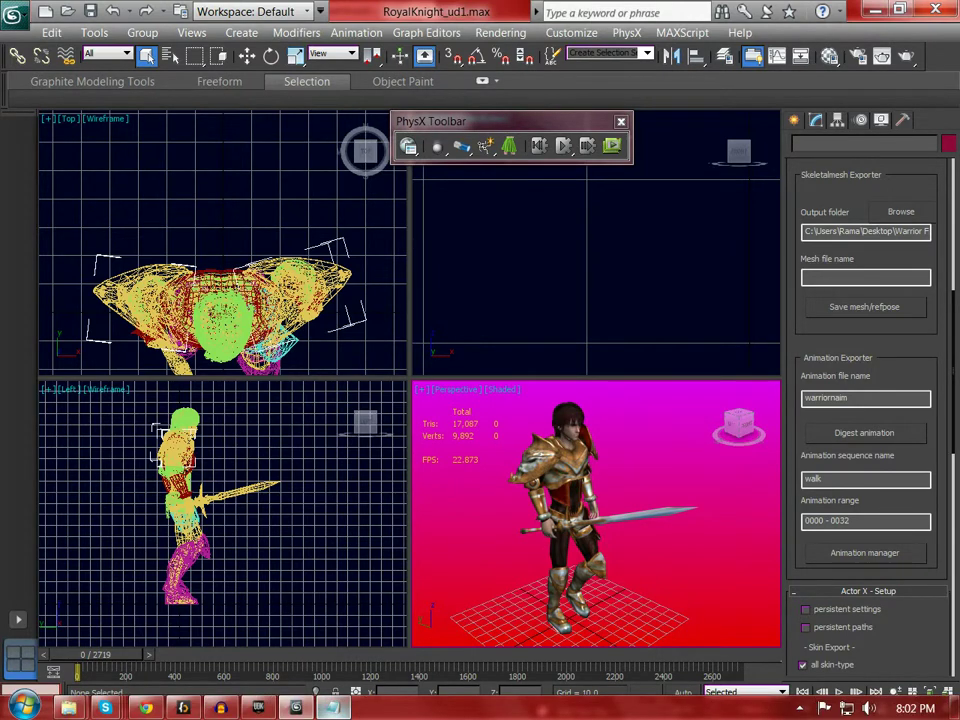
- Replace the ActorX animation range with the run frame range 0068 - 0092 copied from the Notepad animation list
{"action": "left_click", "coordinate": [333, 708]}
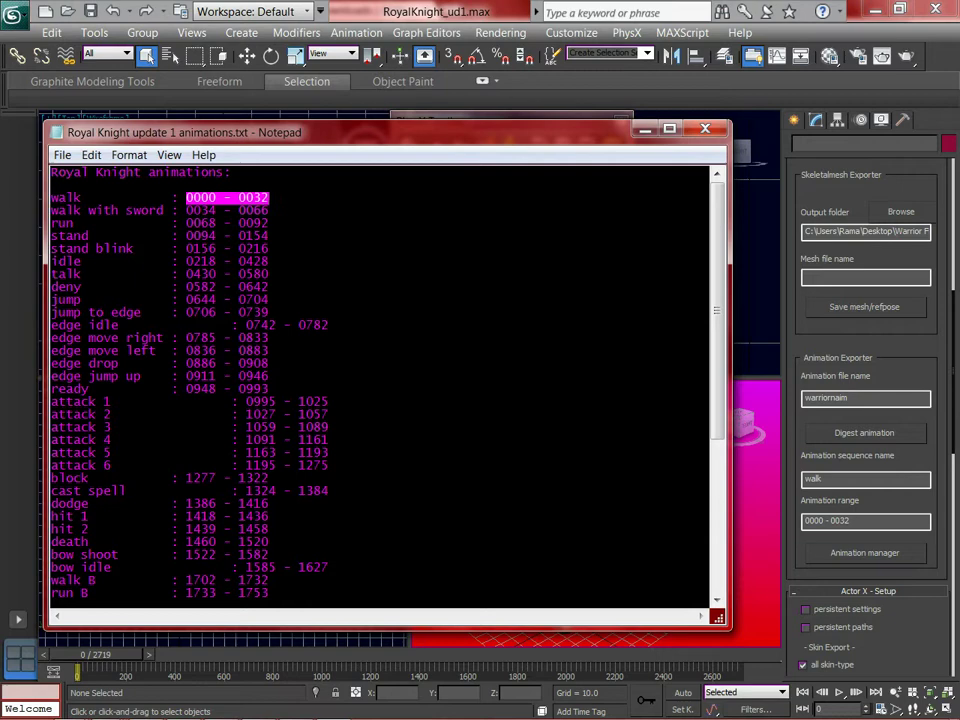
{"action": "left_click", "coordinate": [269, 223]}
{"action": "left_click_drag", "start_coordinate": [270, 223], "coordinate": [186, 223]}
{"action": "key", "text": "ctrl+c"}
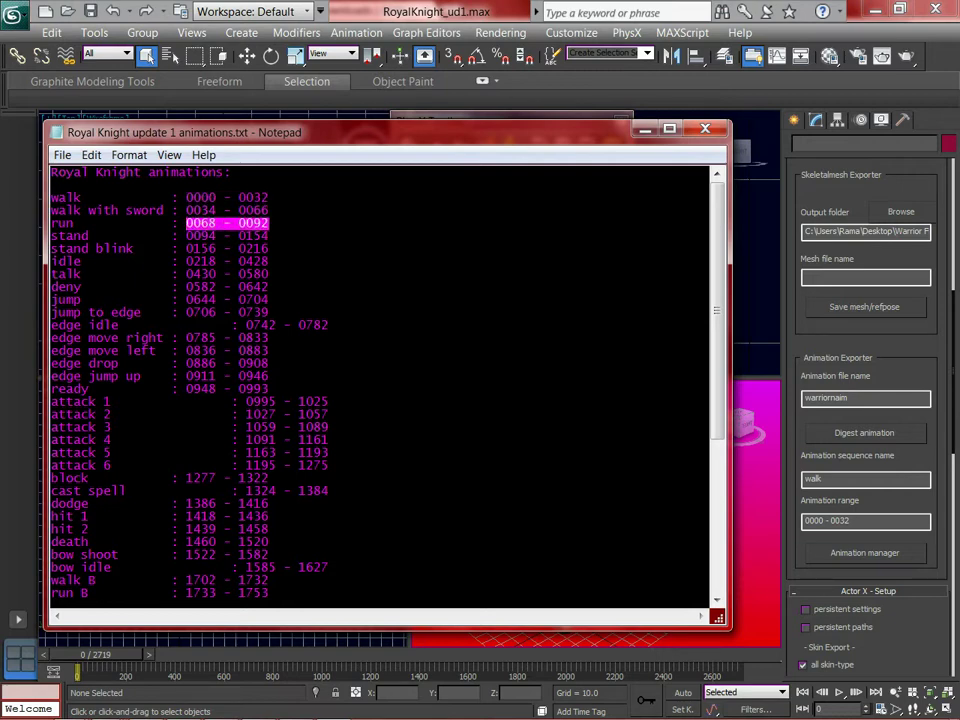
{"action": "left_click", "coordinate": [645, 129]}
{"action": "left_click_drag", "start_coordinate": [856, 521], "coordinate": [803, 521]}
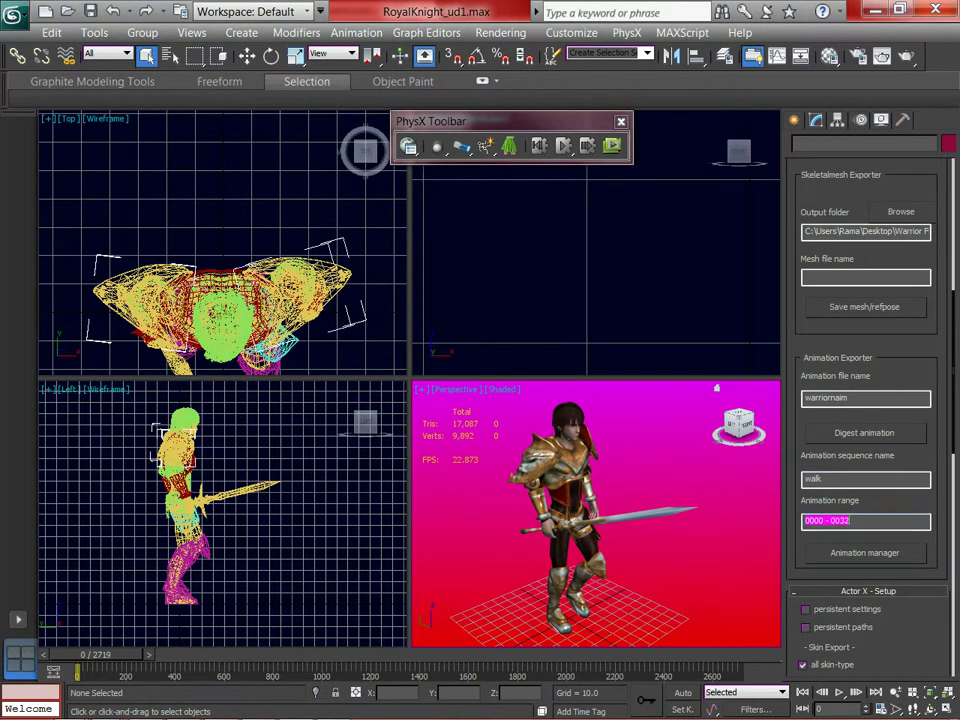
{"action": "key", "text": "ctrl+v"}
- Rename the animation sequence to run and digest the animation
{"action": "left_click", "coordinate": [836, 480]}
{"action": "left_click_drag", "start_coordinate": [836, 480], "coordinate": [803, 480]}
{"action": "type", "text": "ru"}
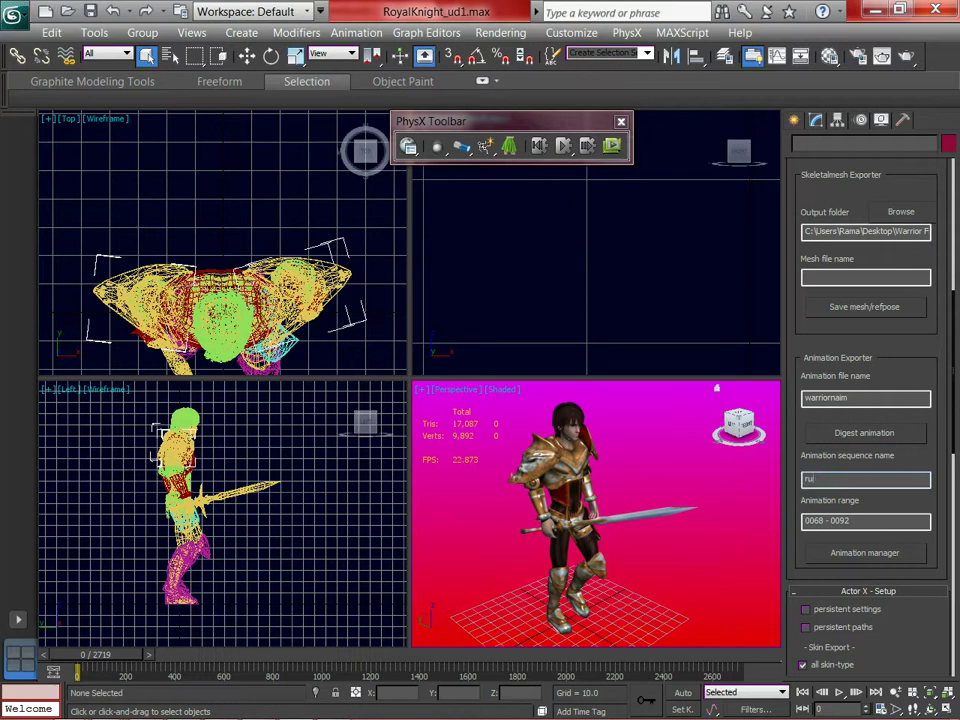
{"action": "left_click", "coordinate": [864, 433]}
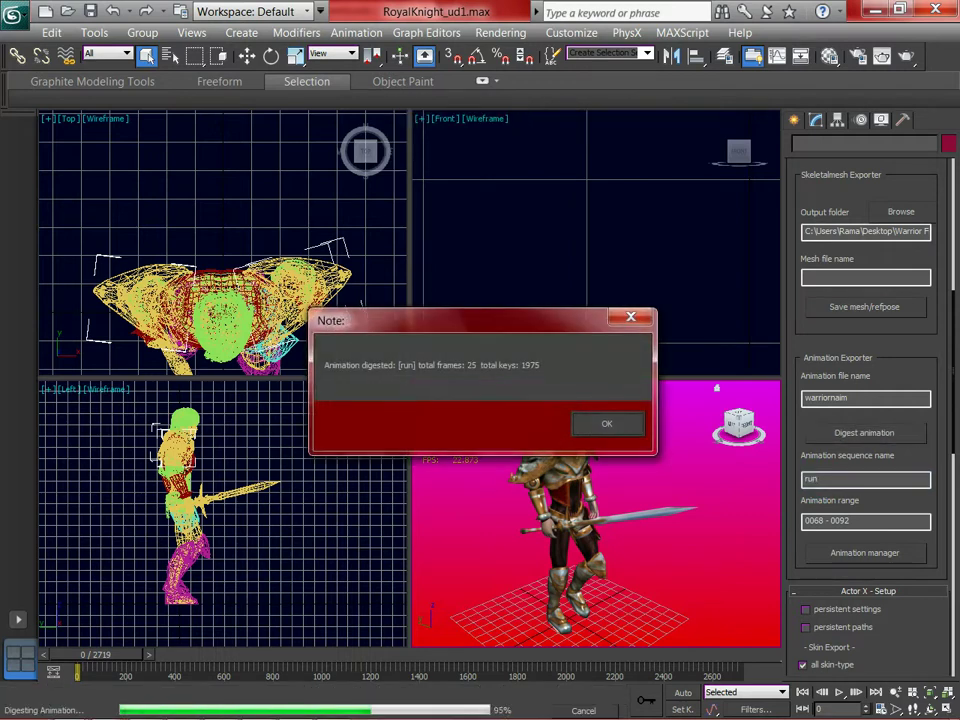
{"action": "key", "text": "Return"}
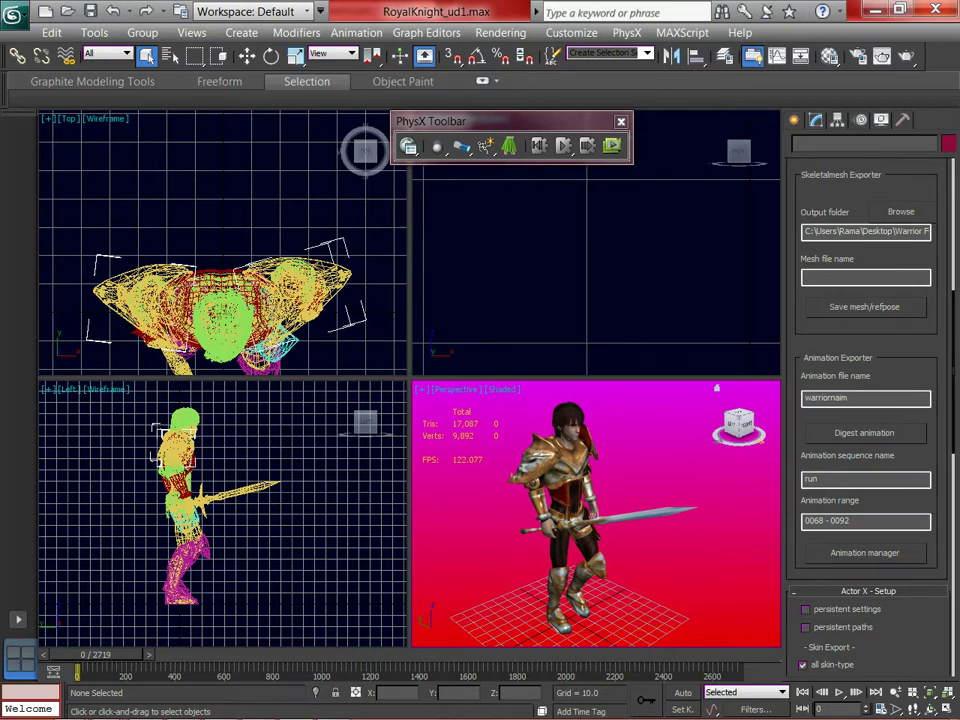
- Move the two digested walk and run sequences into the output package of the ActorX Animation Manager
{"action": "left_click", "coordinate": [865, 553]}
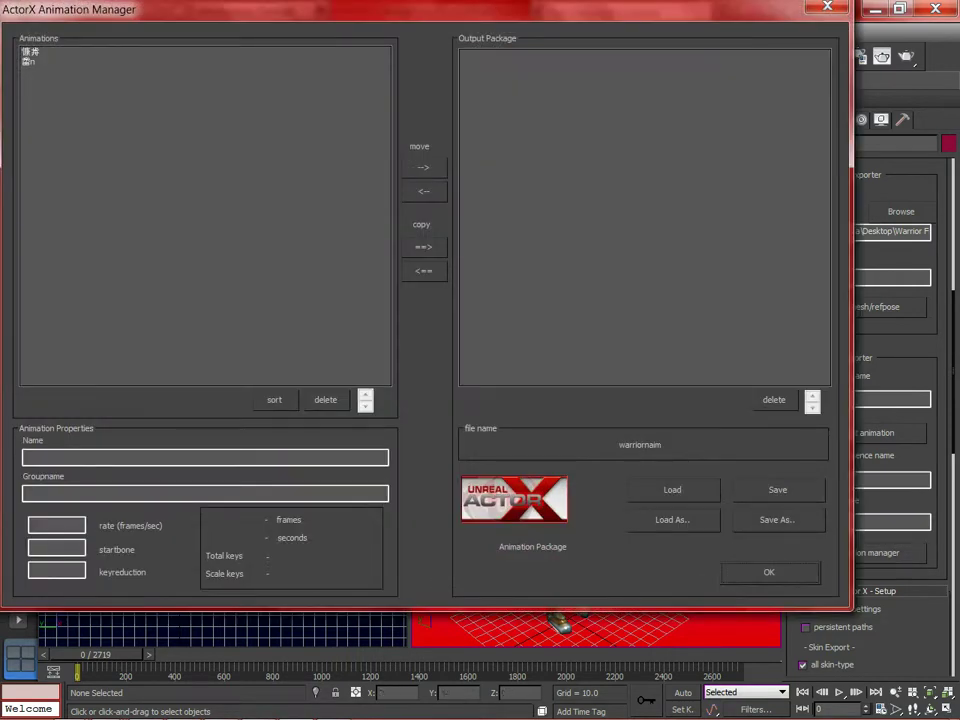
{"action": "left_click", "coordinate": [40, 52]}
{"action": "left_click", "coordinate": [40, 62]}
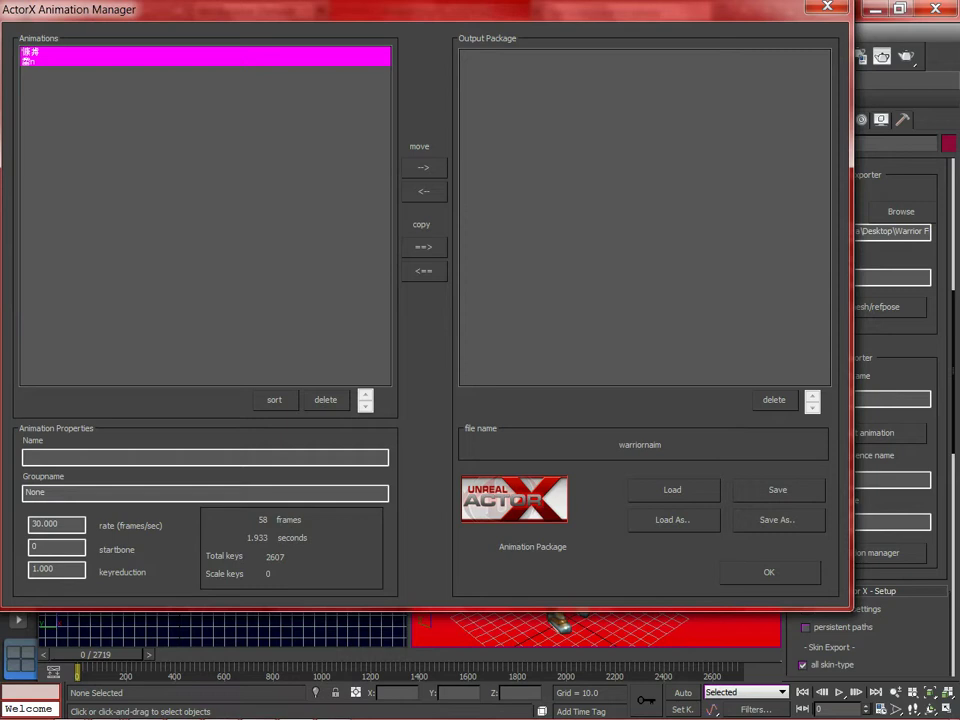
{"action": "left_click", "coordinate": [424, 167]}
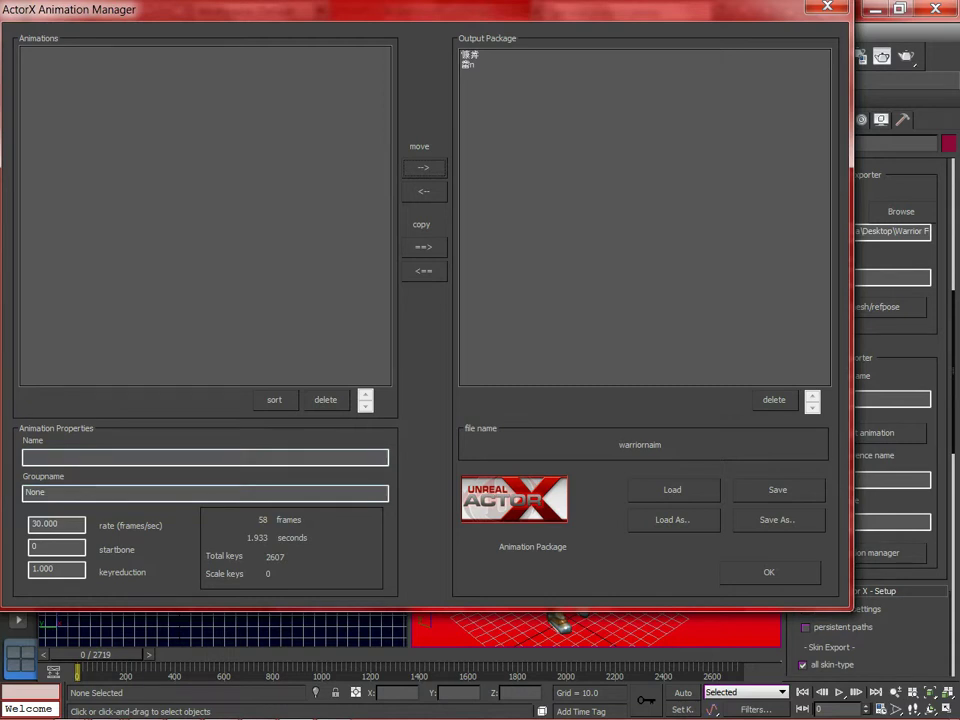
- Move the run sequence out of the output package and return it to the package
{"action": "left_click", "coordinate": [484, 65]}
{"action": "left_click", "coordinate": [484, 55]}
{"action": "left_click", "coordinate": [484, 65]}
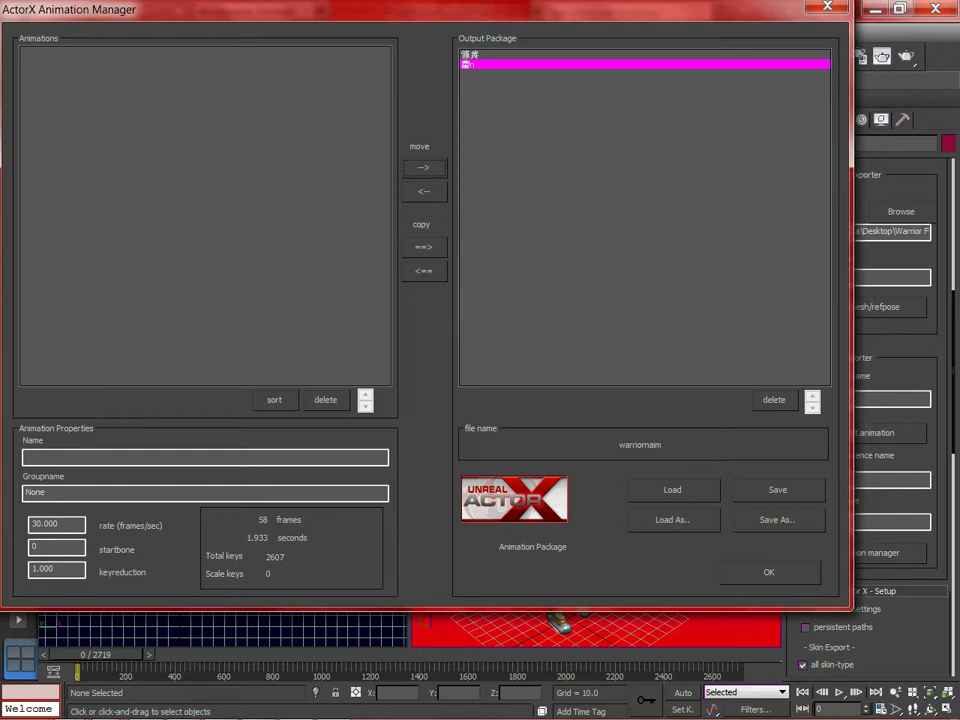
{"action": "left_click", "coordinate": [424, 191]}
{"action": "left_click", "coordinate": [30, 52]}
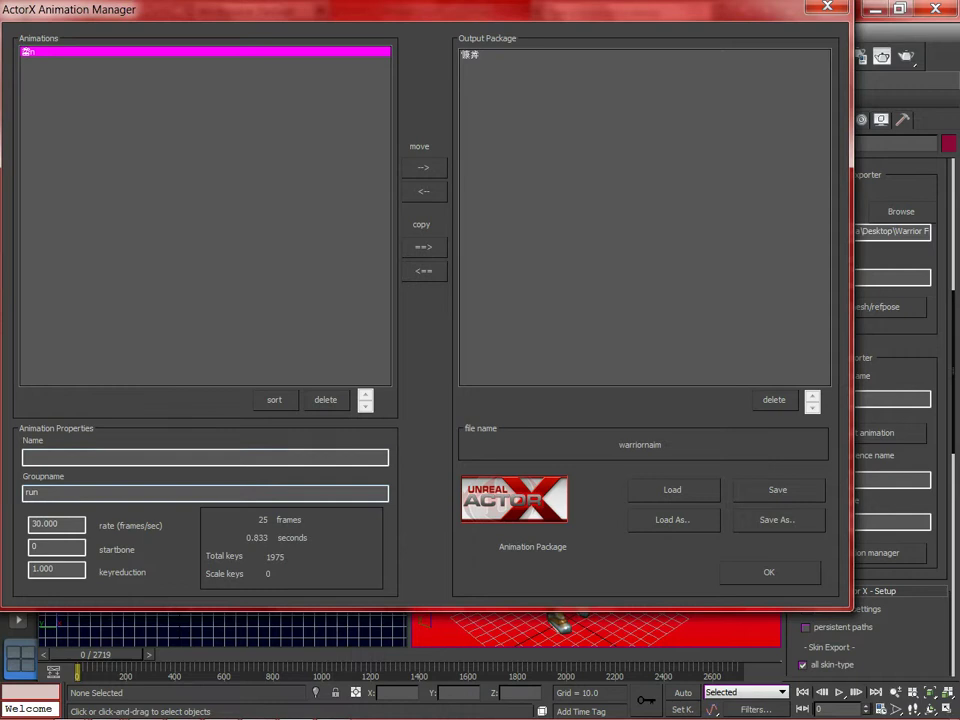
{"action": "left_click", "coordinate": [424, 167]}
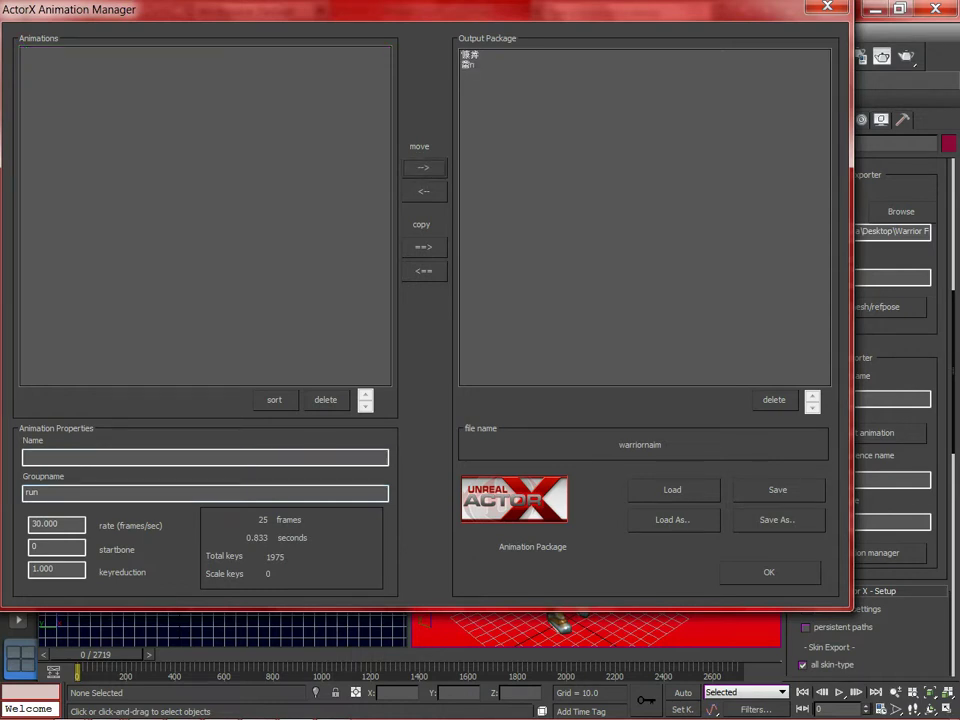
- Save the output package with the walk and run sequences as warriornaim and close the Animation Manager
{"action": "left_click", "coordinate": [470, 55]}
{"action": "left_click", "coordinate": [470, 65]}
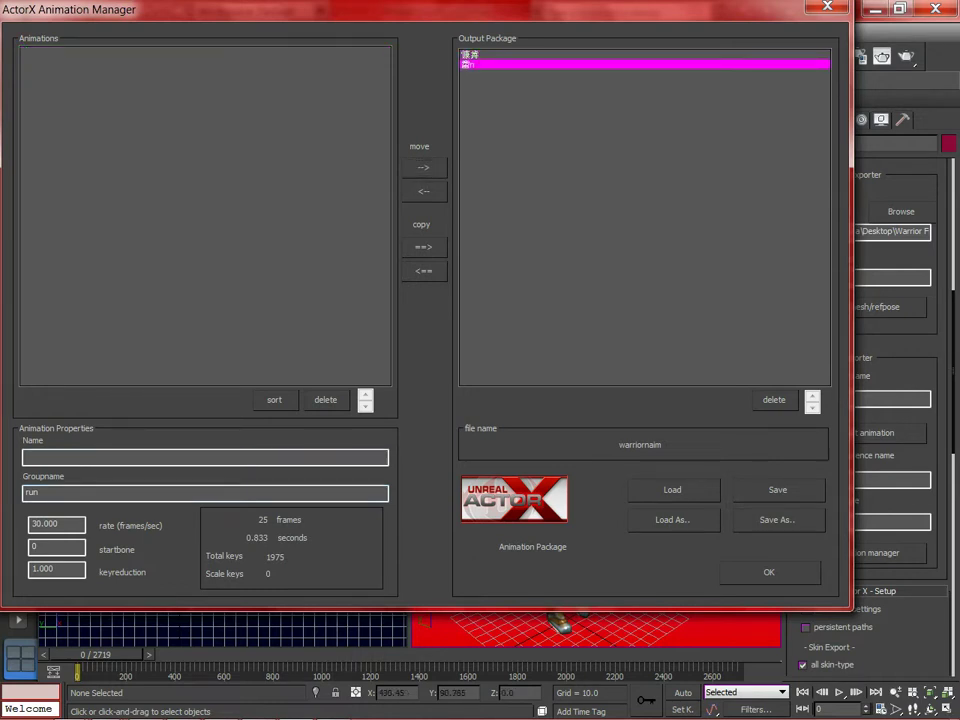
{"action": "left_click", "coordinate": [778, 490]}
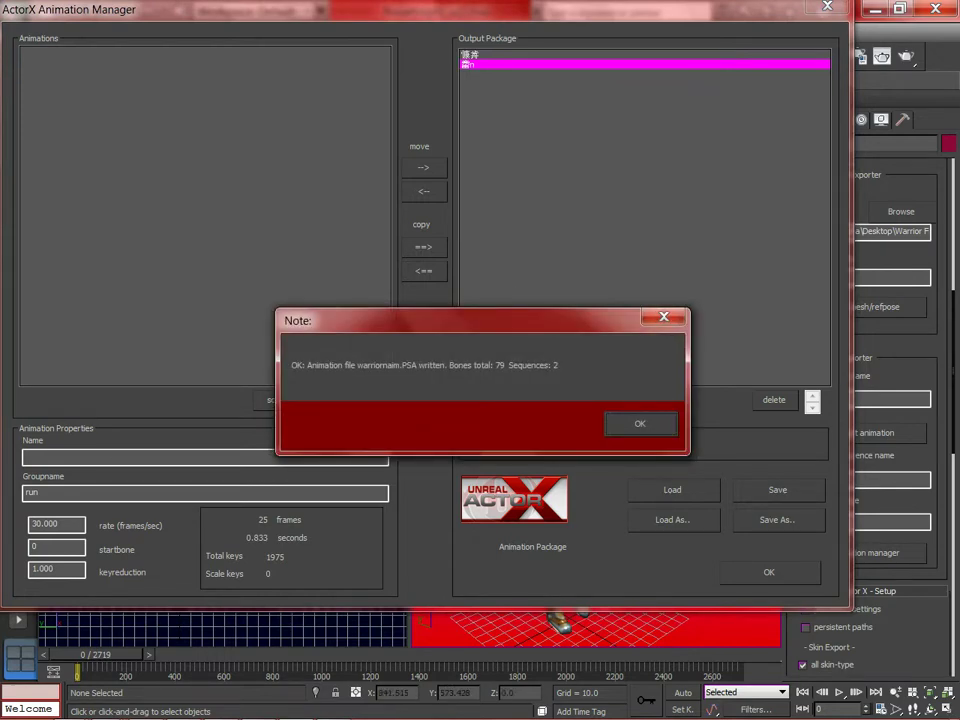
{"action": "left_click", "coordinate": [640, 424]}
{"action": "left_click", "coordinate": [769, 573]}
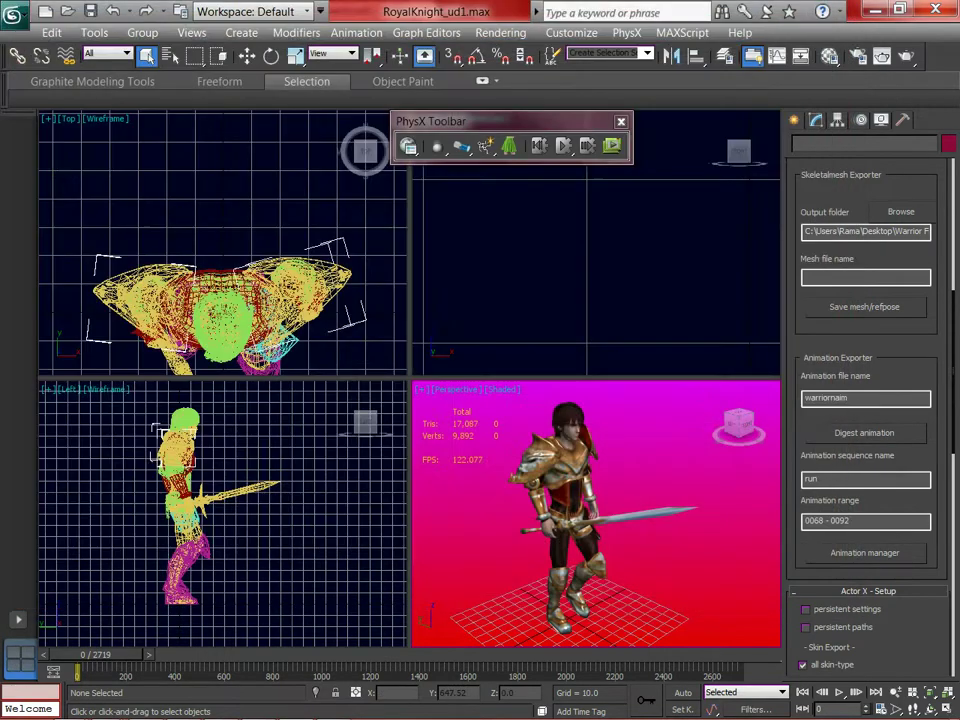
- Switch to the Unreal AnimSet Editor and import warriornaim.psa from the Warrior FBXs folder on the desktop into the video AnimSet
{"action": "left_click", "coordinate": [259, 708]}
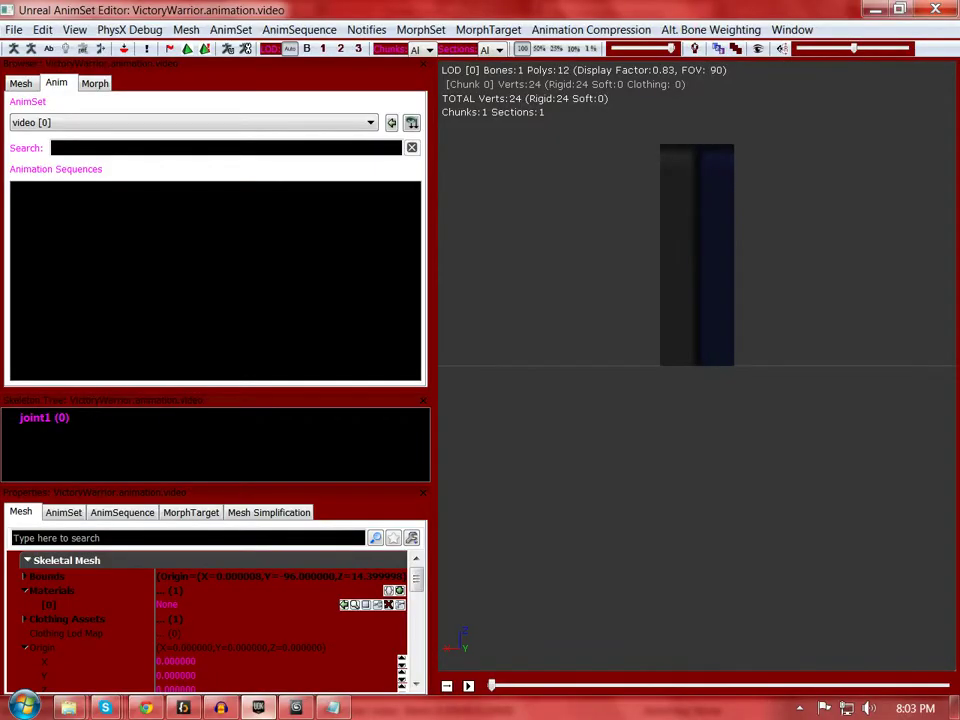
{"action": "key", "text": "alt+f"}
{"action": "key", "text": "Down"}
{"action": "key", "text": "Down"}
{"action": "key", "text": "Down"}
{"action": "key", "text": "Return"}
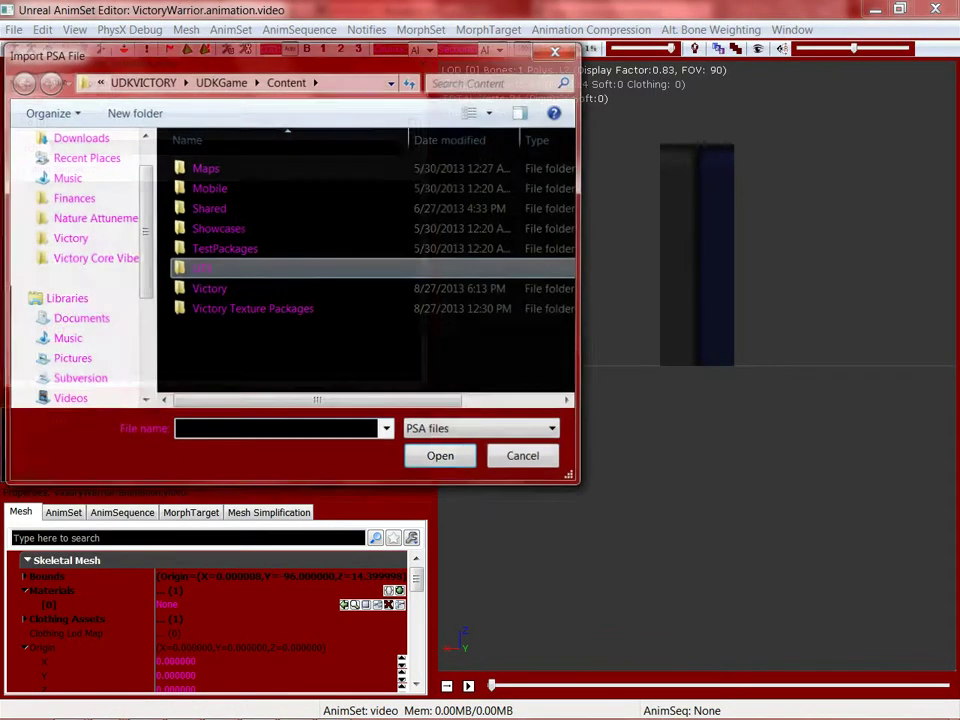
{"action": "scroll", "coordinate": [85, 218], "scroll_direction": "up", "scroll_amount": 2}
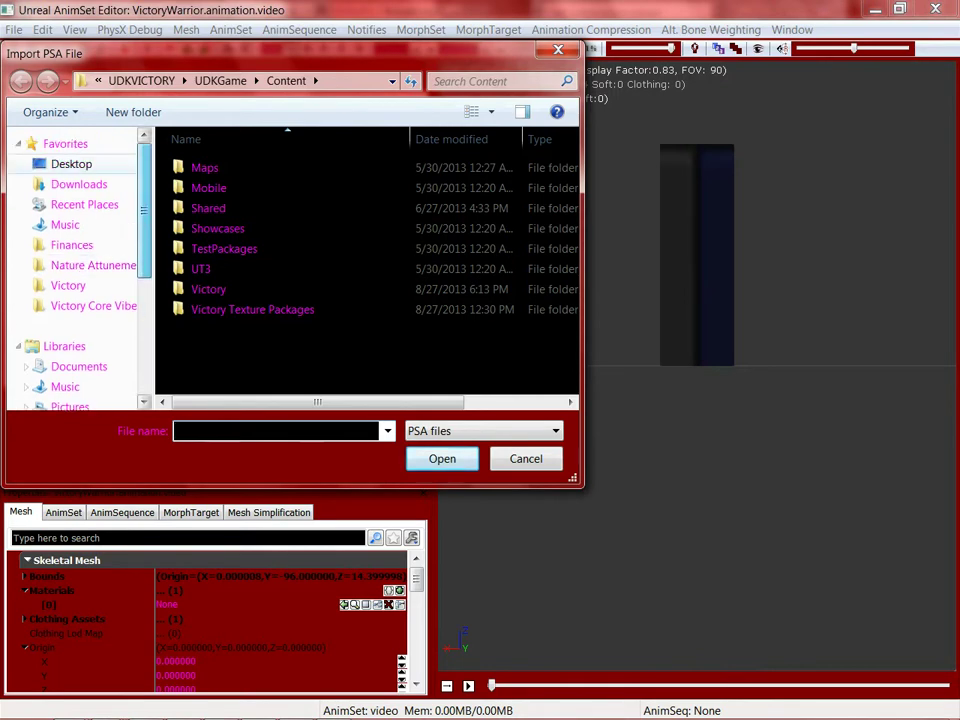
{"action": "left_click", "coordinate": [72, 164]}
{"action": "left_click", "coordinate": [285, 214]}
{"action": "key", "text": "w"}
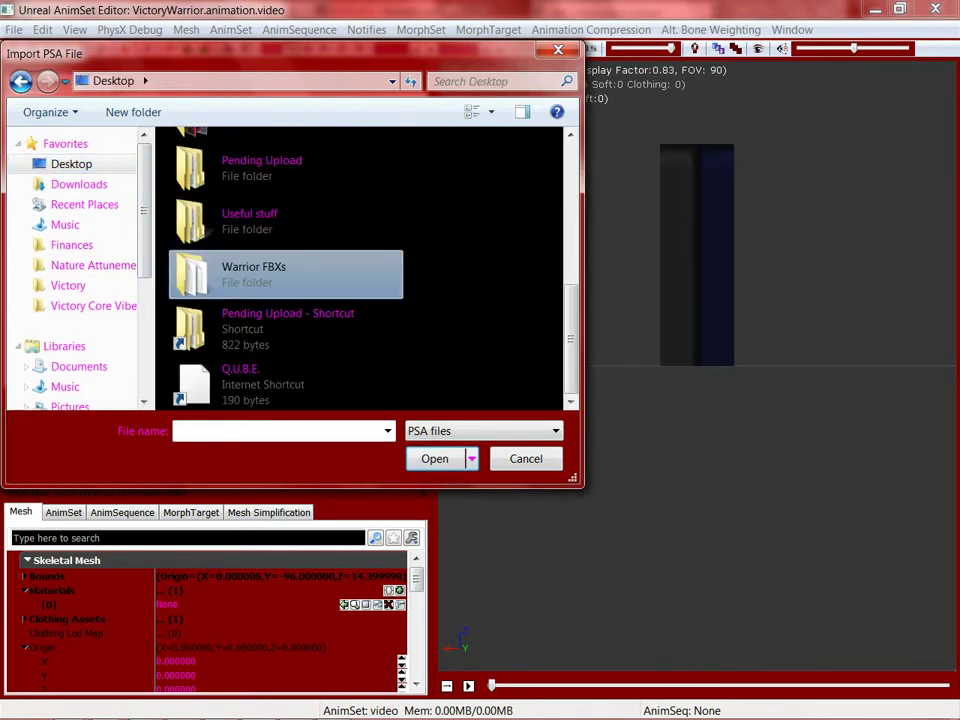
{"action": "double_click", "coordinate": [285, 274]}
{"action": "double_click", "coordinate": [225, 182]}
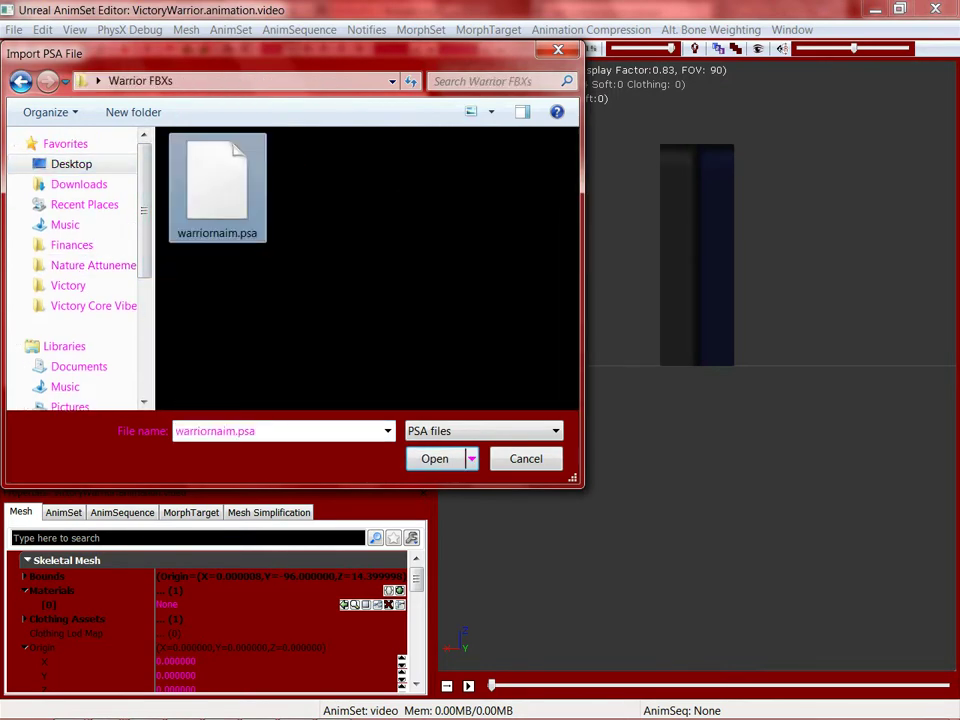
- Check the imported Run and Walk entries among the animation sequences
{"action": "left_click", "coordinate": [34, 201]}
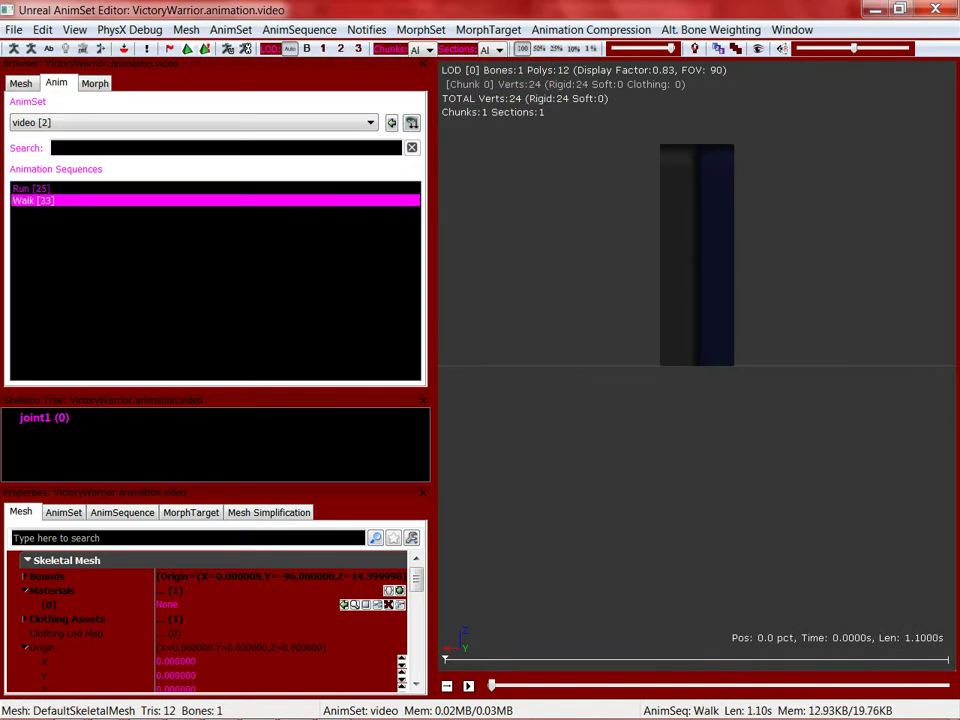
{"action": "left_click", "coordinate": [32, 188]}
{"action": "left_click", "coordinate": [34, 201]}
- Set the preview skeletal mesh to WarriorArmorShoulders and turn the view to see the character from the front
{"action": "left_click", "coordinate": [21, 84]}
{"action": "left_click", "coordinate": [204, 122]}
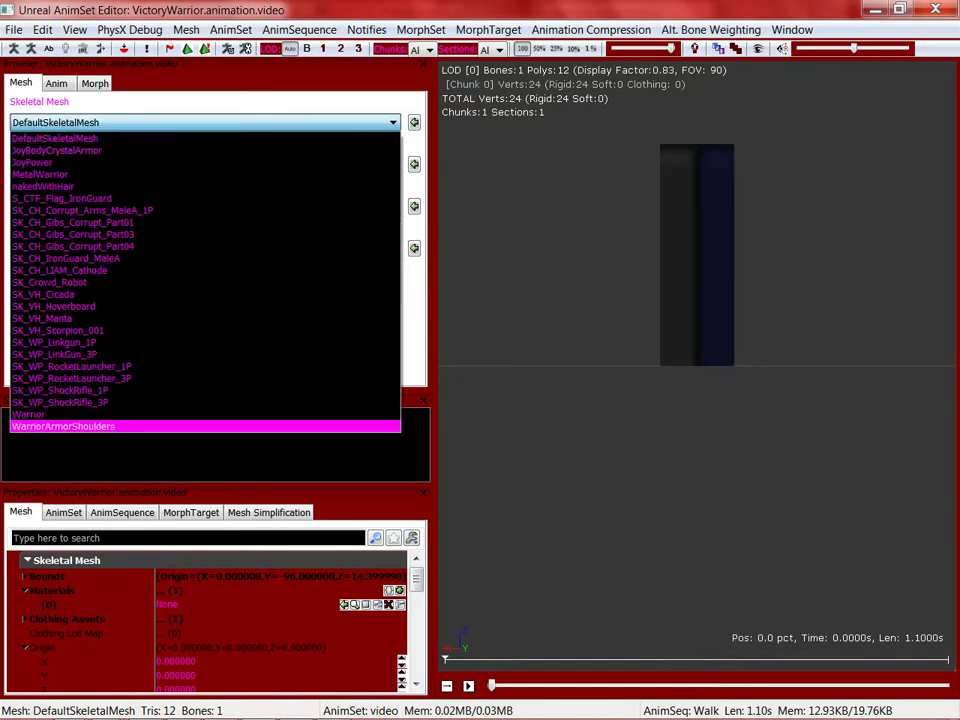
{"action": "left_click", "coordinate": [64, 426]}
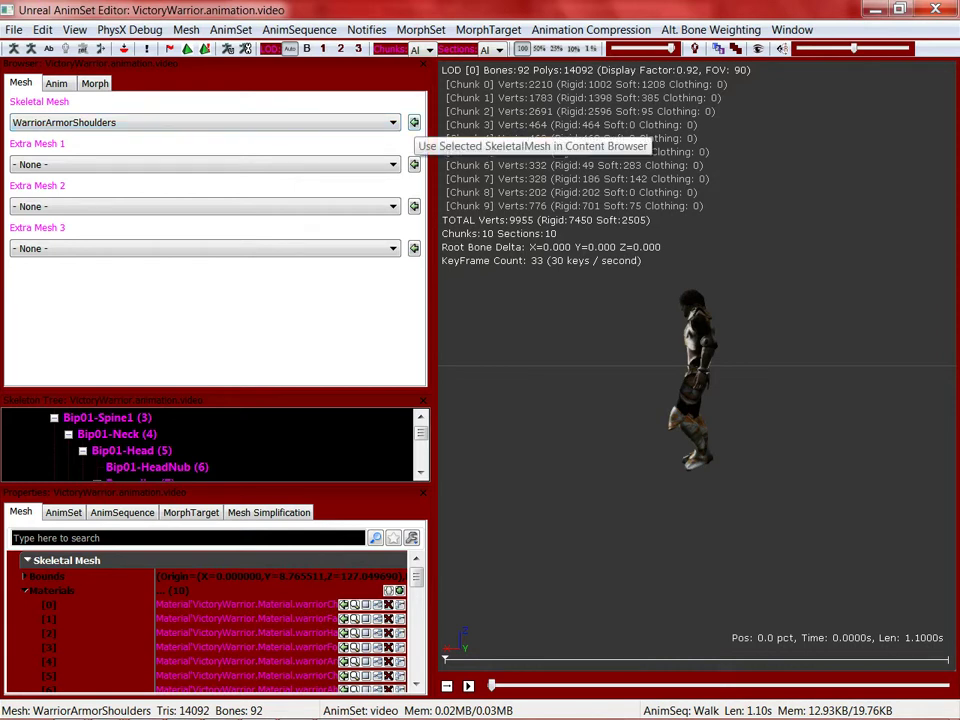
{"action": "left_click_drag", "start_coordinate": [620, 385], "coordinate": [810, 388]}
- Play the Run sequence on the WarriorArmorShoulders mesh, and stop the playback
{"action": "left_click", "coordinate": [57, 84]}
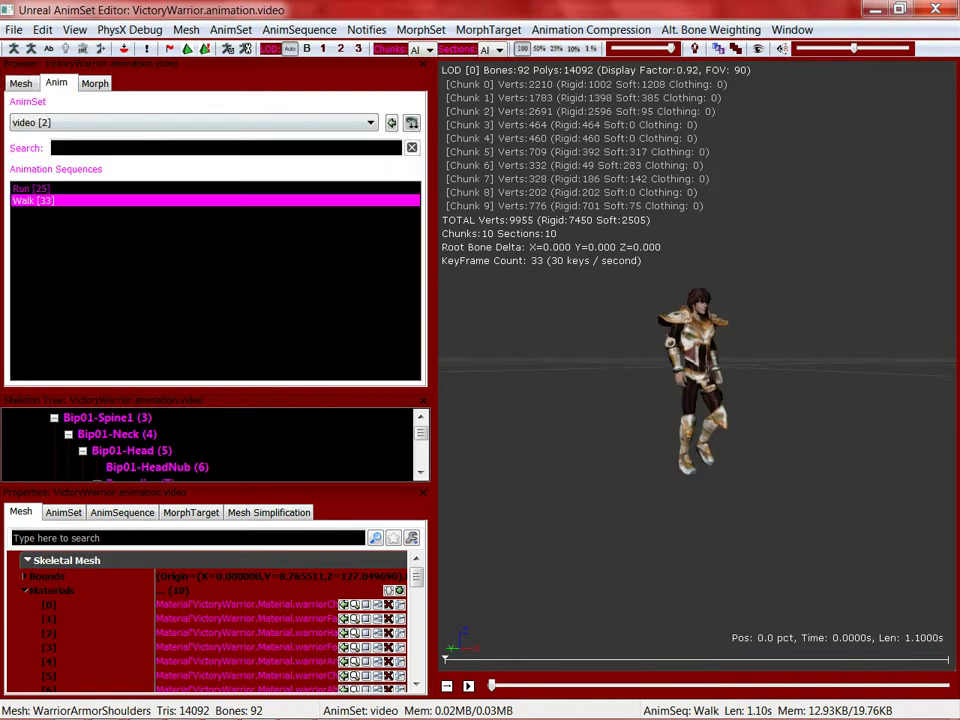
{"action": "left_click", "coordinate": [32, 188]}
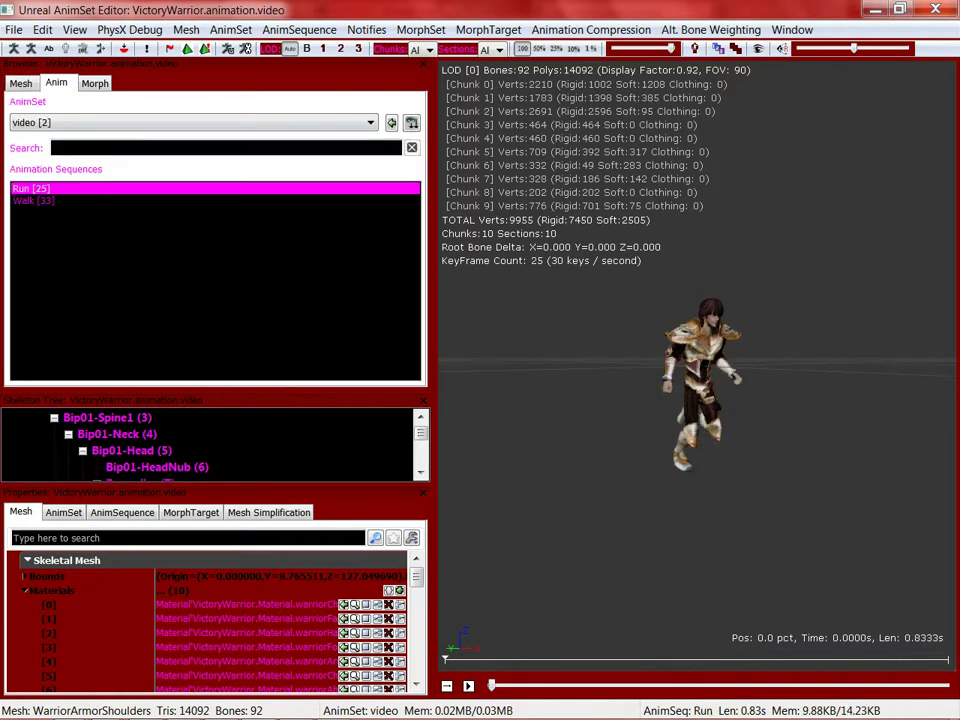
{"action": "double_click", "coordinate": [32, 188]}
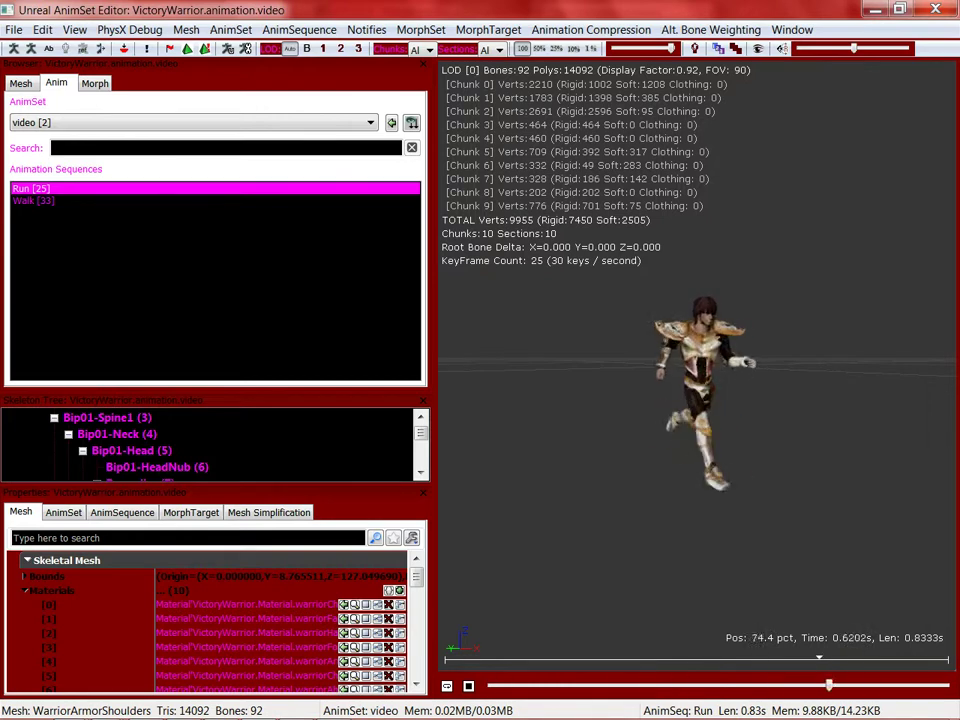
{"action": "left_click", "coordinate": [468, 686]}
- Return to 3ds Max and replace the ActorX animation range with the jump range 0644 - 0704 copied from the Notepad list
{"action": "left_click", "coordinate": [875, 9]}
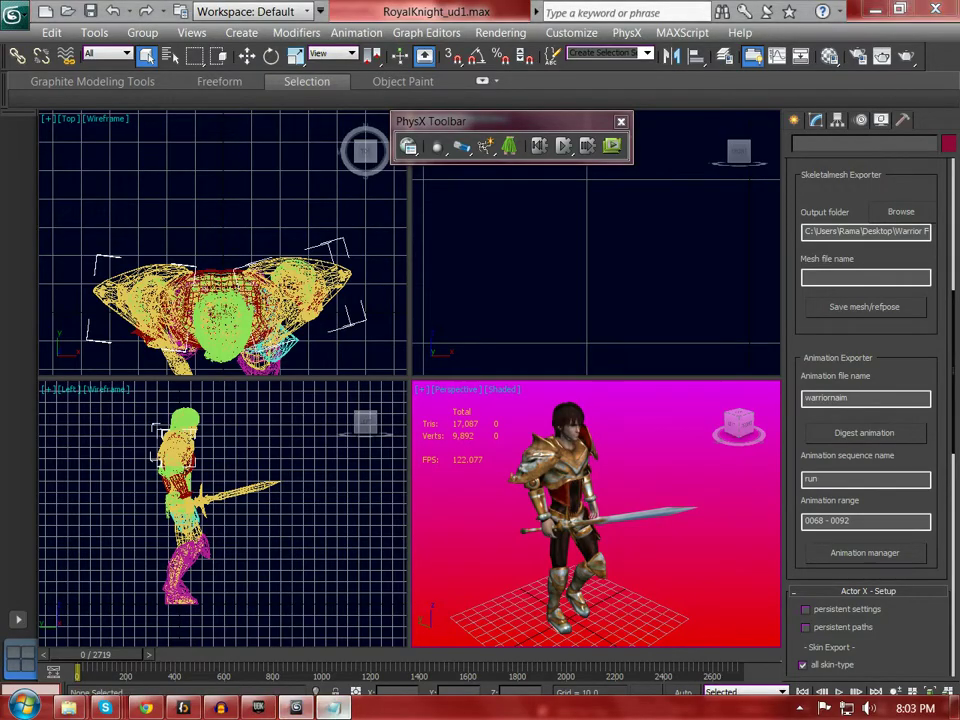
{"action": "key", "text": "alt+Tab"}
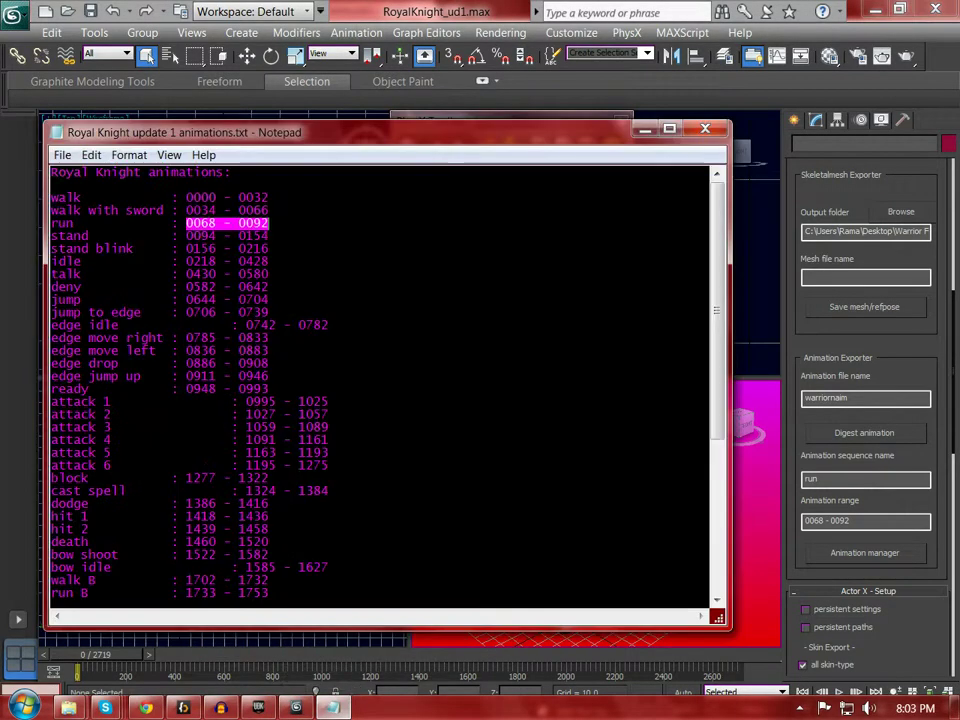
{"action": "left_click_drag", "start_coordinate": [193, 299], "coordinate": [269, 299]}
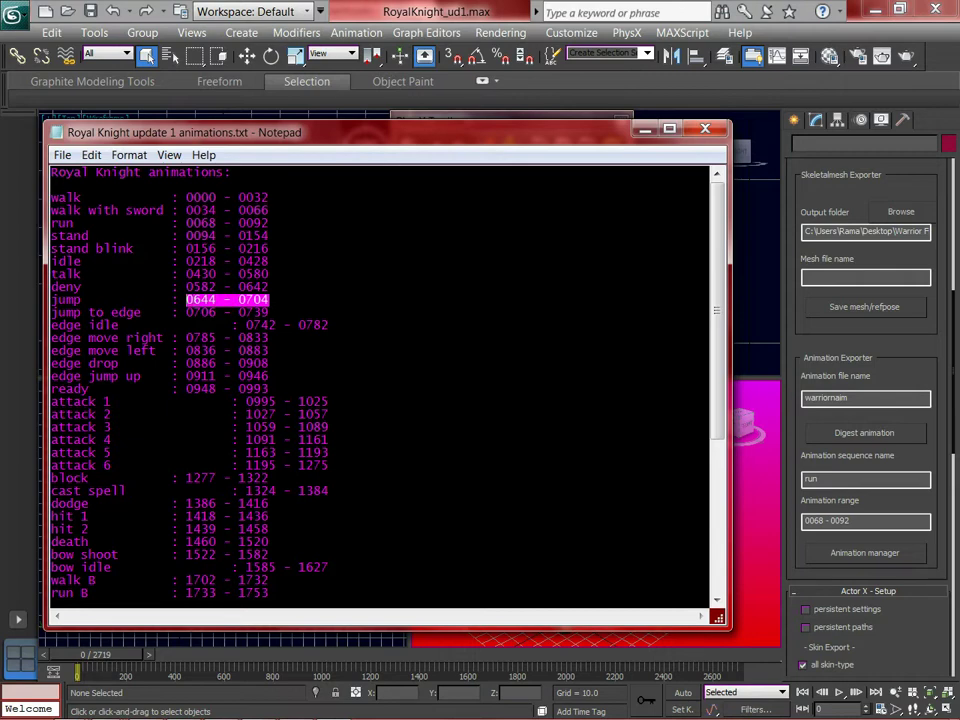
{"action": "key", "text": "alt+Tab"}
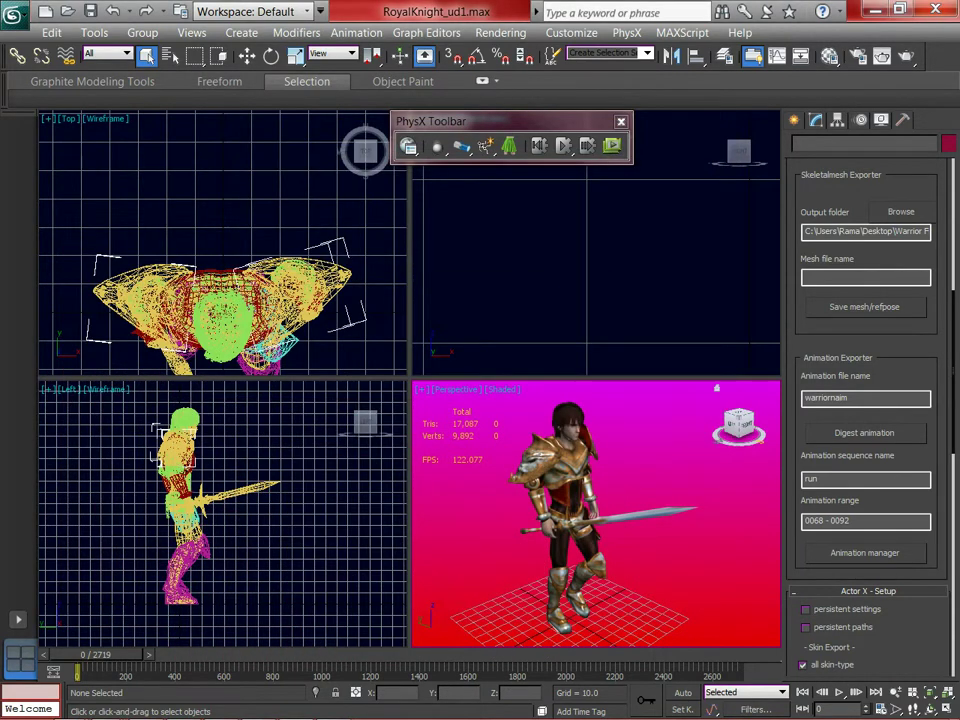
{"action": "key", "text": "ctrl+a"}
{"action": "type", "text": "0644 - 0704"}
- Rename the animation sequence to jump and digest the animation
{"action": "left_click", "coordinate": [819, 479]}
{"action": "type", "text": "jum"}
{"action": "left_click", "coordinate": [865, 433]}
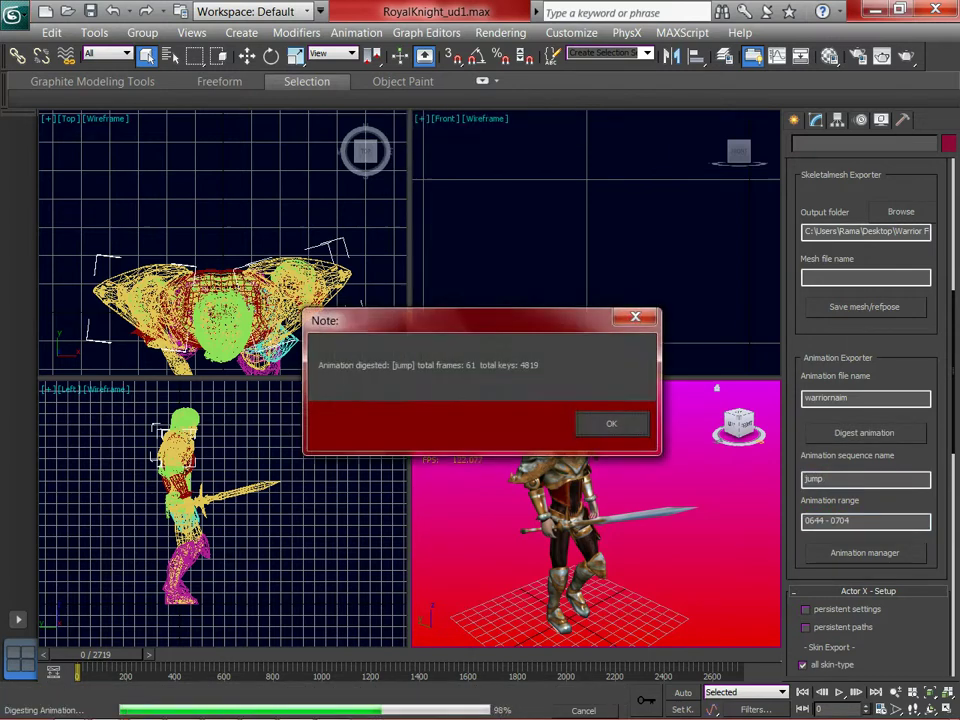
{"action": "left_click", "coordinate": [608, 423]}
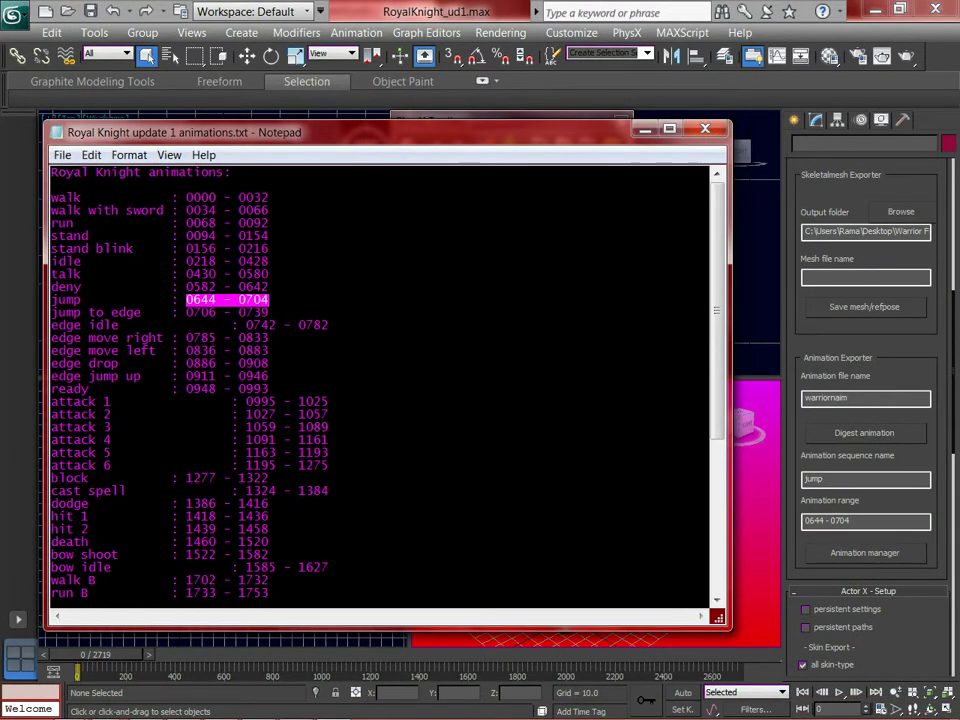
- Digest a sequence named attack1 using the attack 1 frame range 0995 - 1025 copied from the Notepad list
{"action": "left_click_drag", "start_coordinate": [329, 401], "coordinate": [246, 401]}
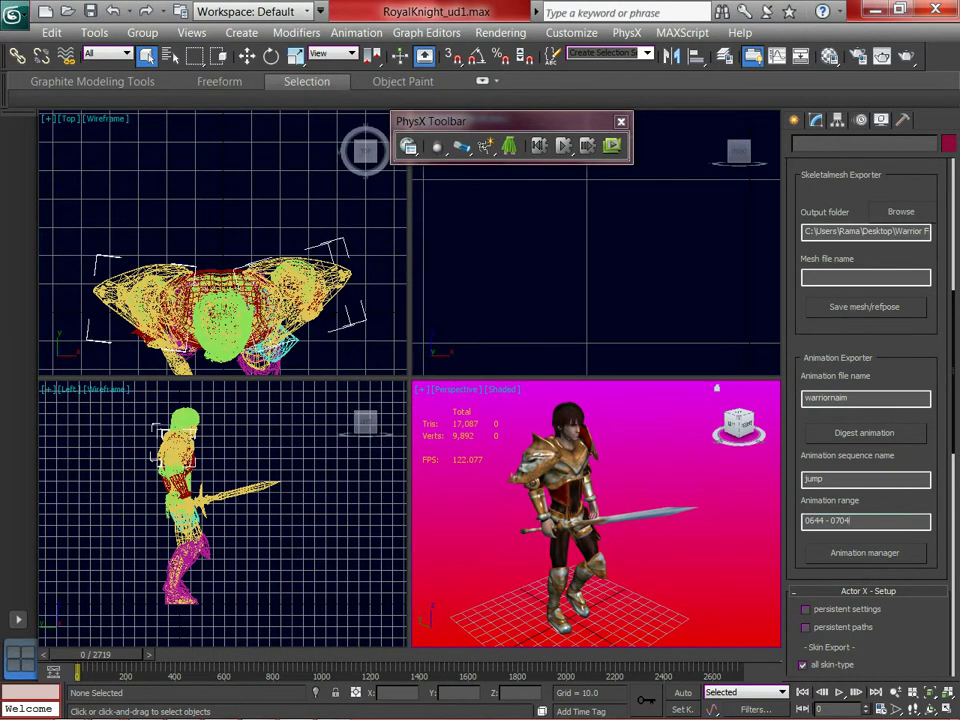
{"action": "left_click_drag", "start_coordinate": [832, 479], "coordinate": [803, 479]}
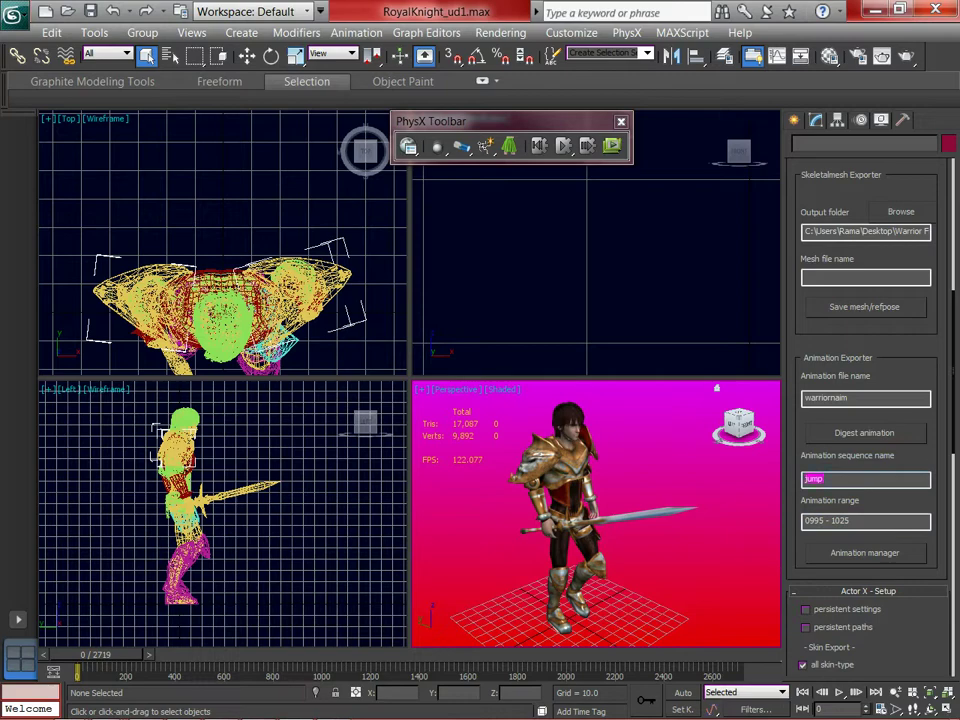
{"action": "type", "text": "attack1"}
{"action": "left_click", "coordinate": [864, 433]}
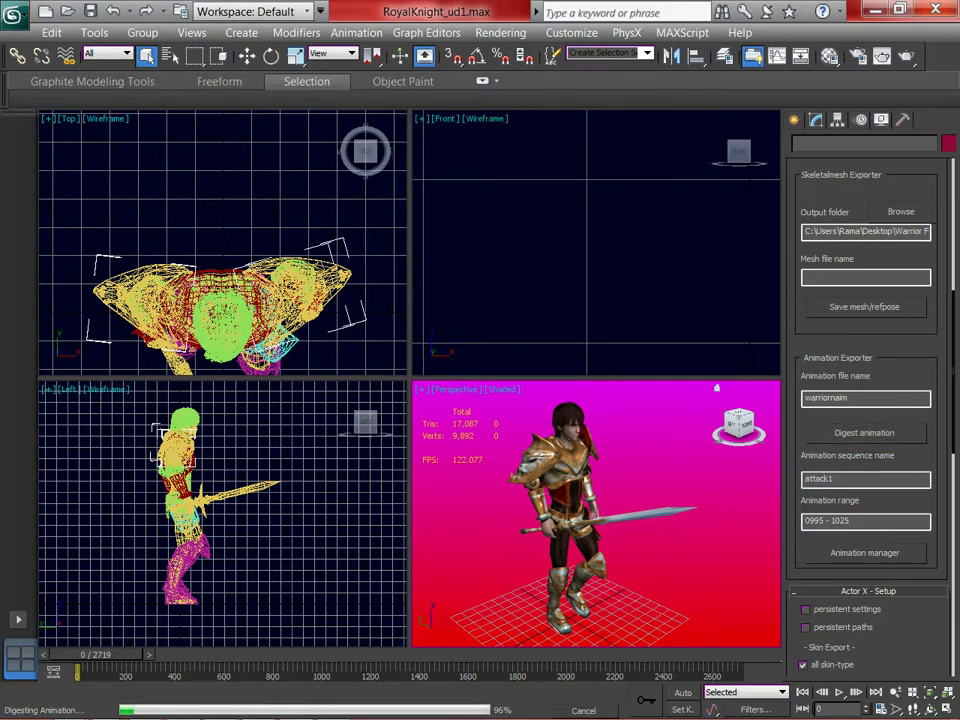
{"action": "key", "text": "Return"}
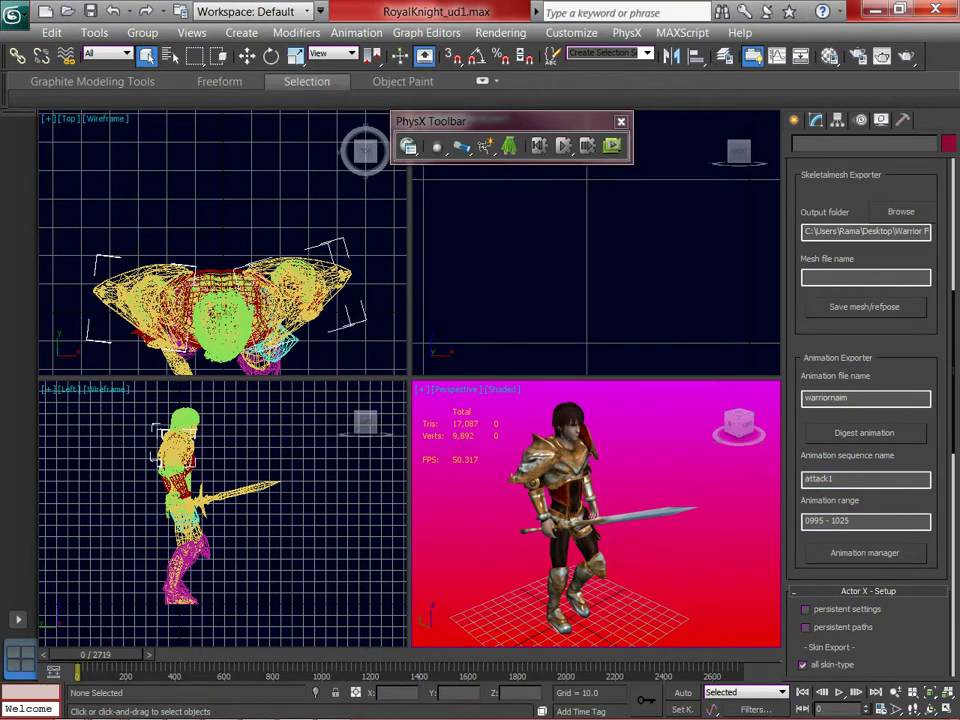
- Load the saved warriornaim animation file into the output package of the ActorX Animation Manager
{"action": "left_click", "coordinate": [864, 553]}
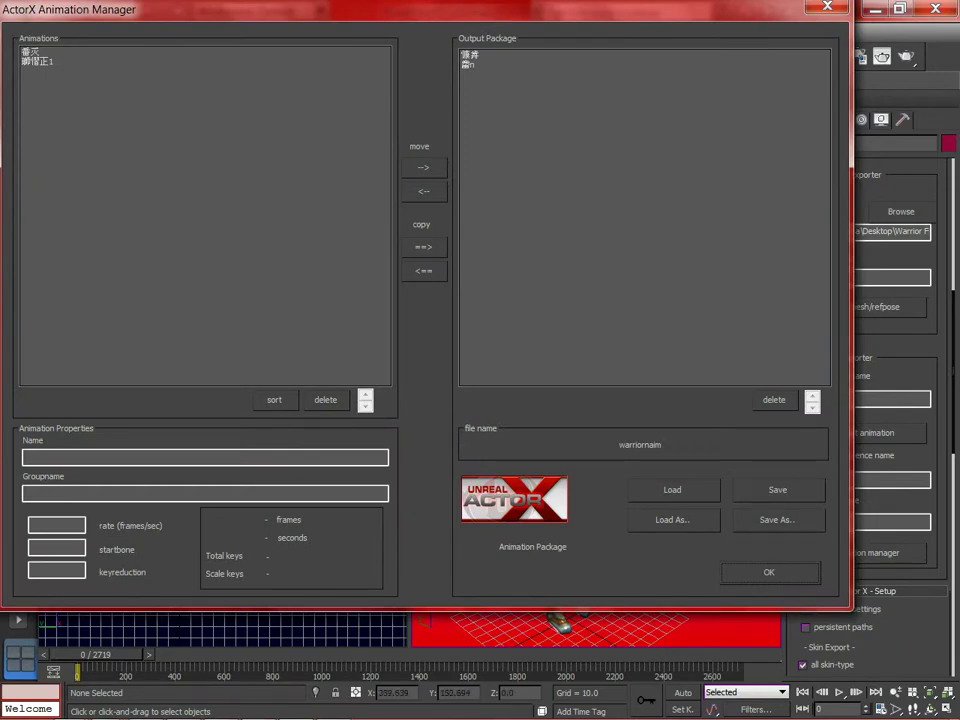
{"action": "left_click", "coordinate": [673, 520]}
{"action": "double_click", "coordinate": [219, 167]}
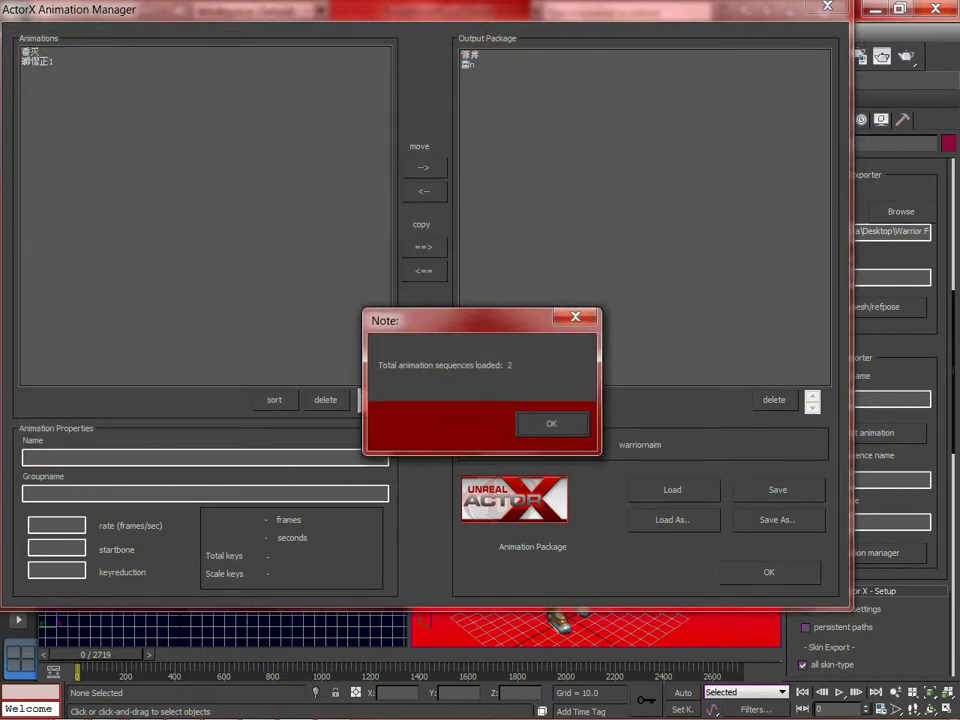
{"action": "key", "text": "Return"}
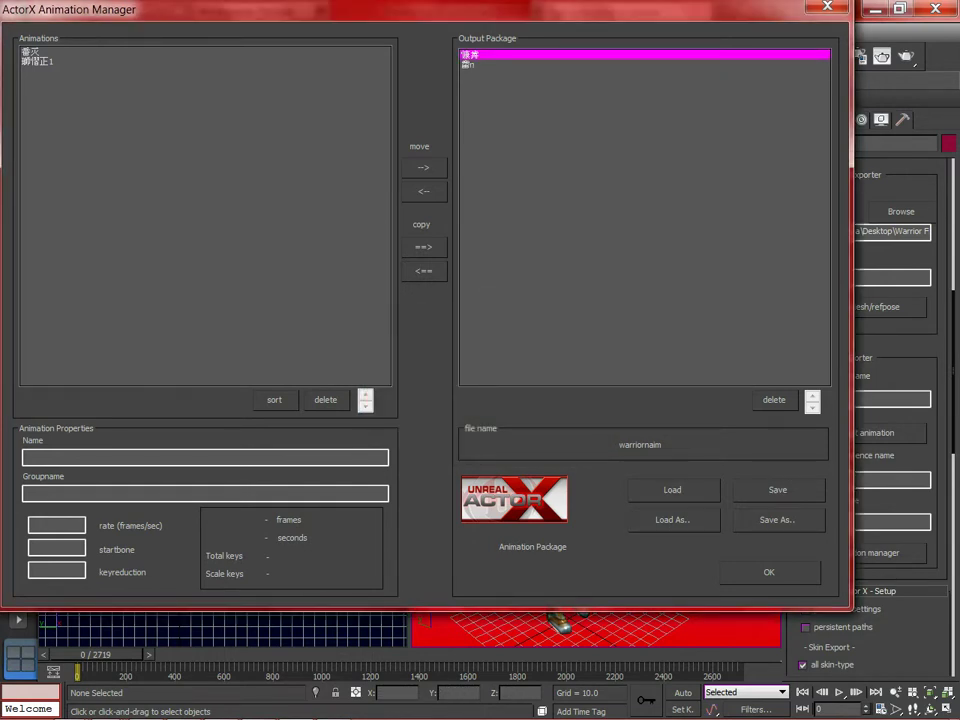
- Move the jump and attack1 sequences into the output package and save the warriornaim animation file
{"action": "left_click", "coordinate": [31, 52]}
{"action": "left_click", "coordinate": [38, 62]}
{"action": "left_click", "coordinate": [31, 52]}
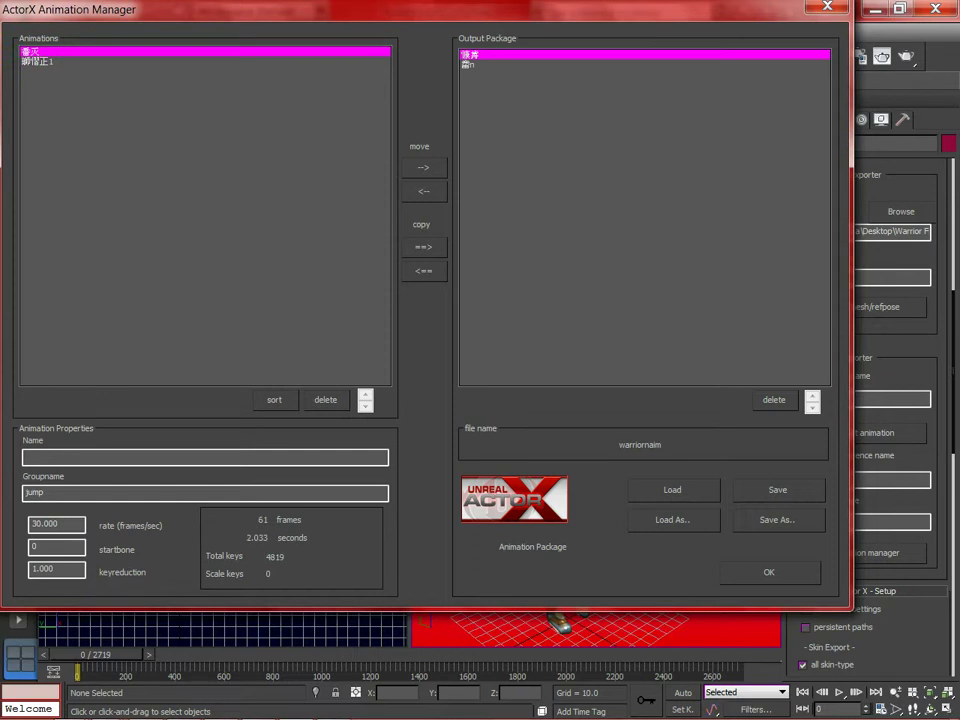
{"action": "left_click", "coordinate": [38, 62], "text": "shift"}
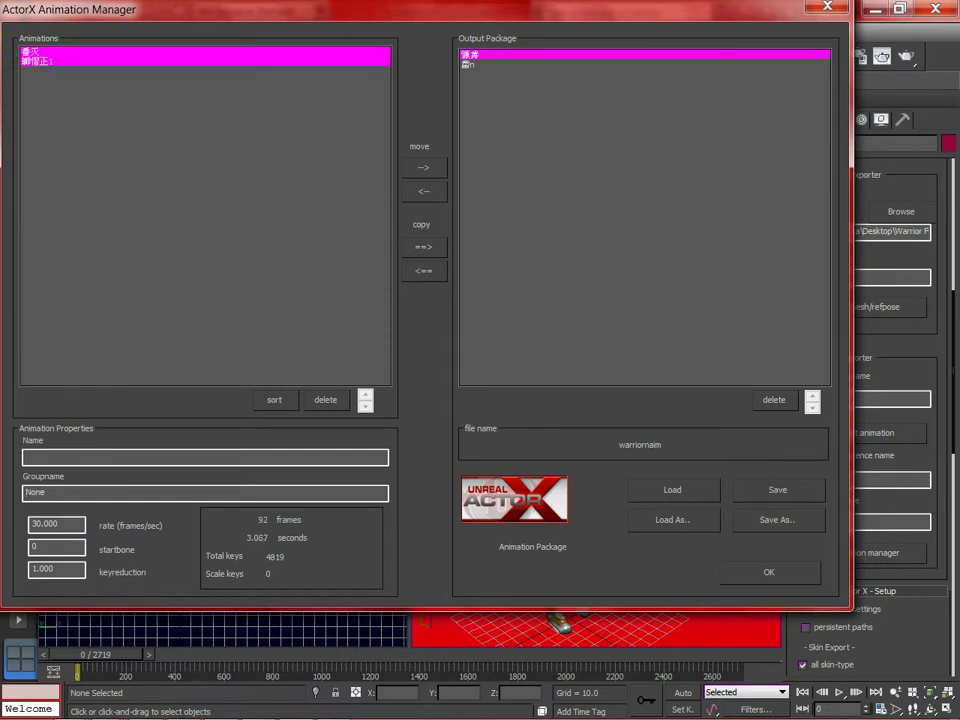
{"action": "left_click", "coordinate": [424, 167]}
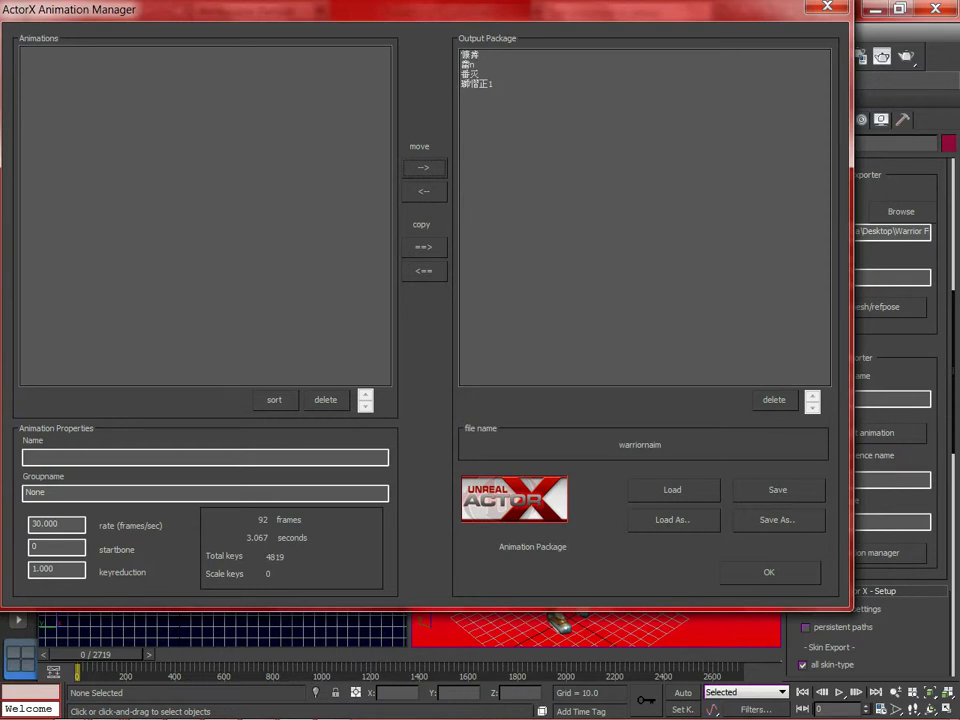
{"action": "left_click", "coordinate": [778, 490]}
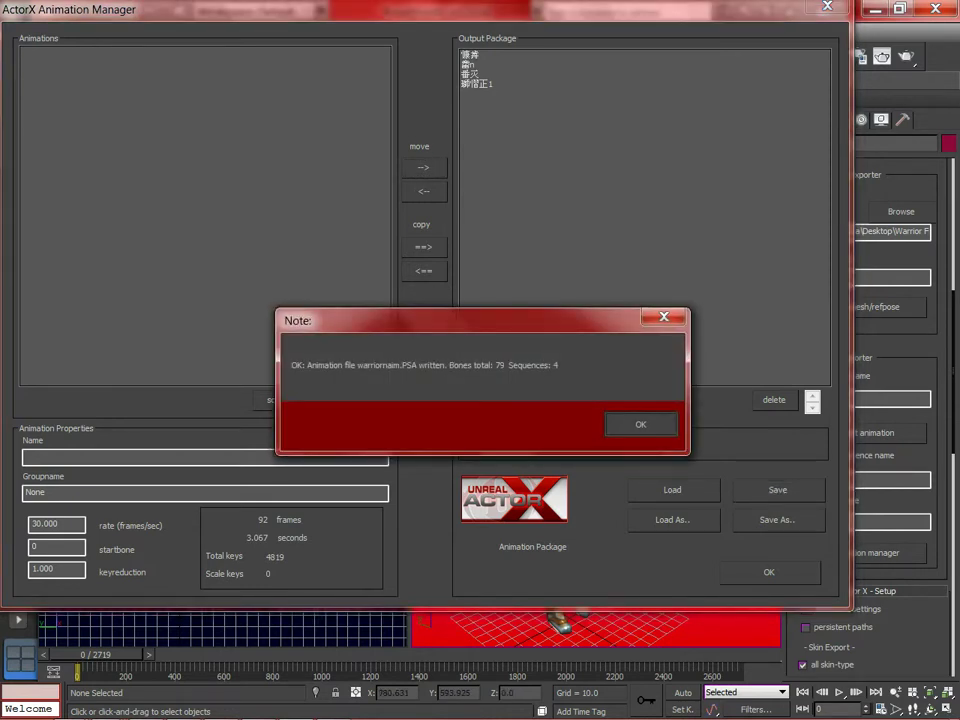
{"action": "key", "text": "Return"}
- Switch to UDK, open the video AnimSet from the VictoryWarrior animation group and import the warriornaim PSA file into it
{"action": "left_click", "coordinate": [258, 707]}
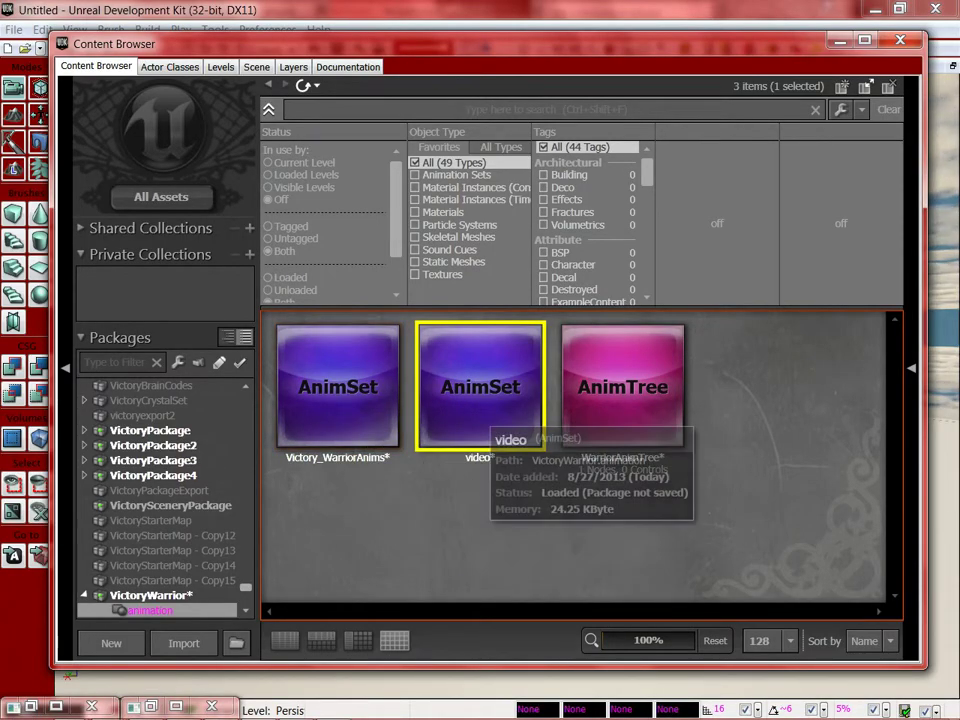
{"action": "double_click", "coordinate": [470, 400]}
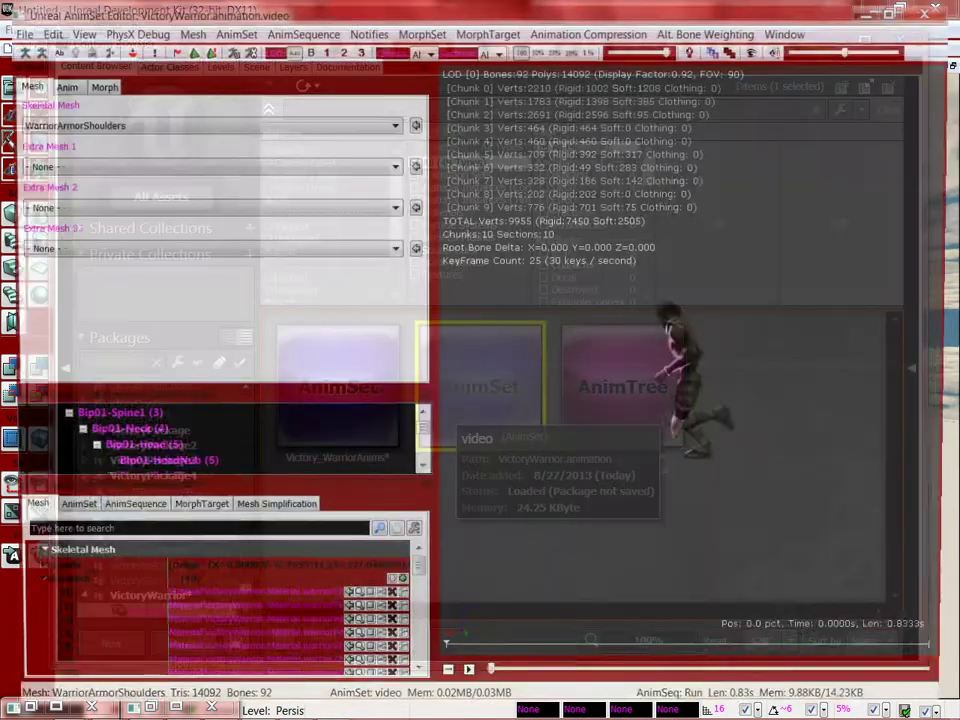
{"action": "left_click", "coordinate": [14, 29]}
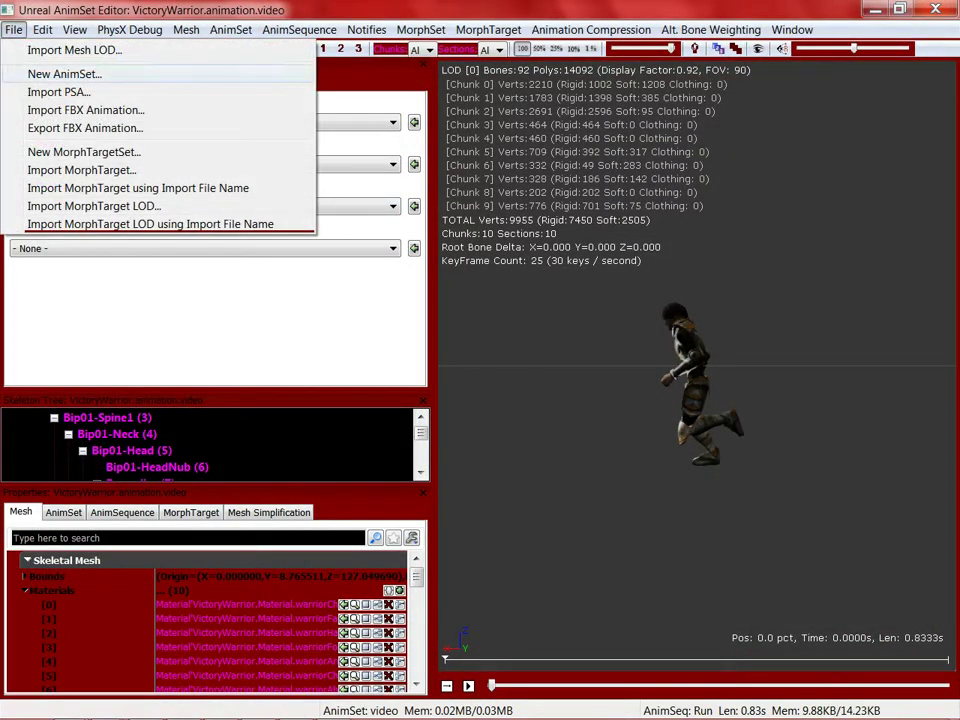
{"action": "left_click", "coordinate": [60, 92]}
{"action": "left_click", "coordinate": [217, 190]}
{"action": "key", "text": "Return"}
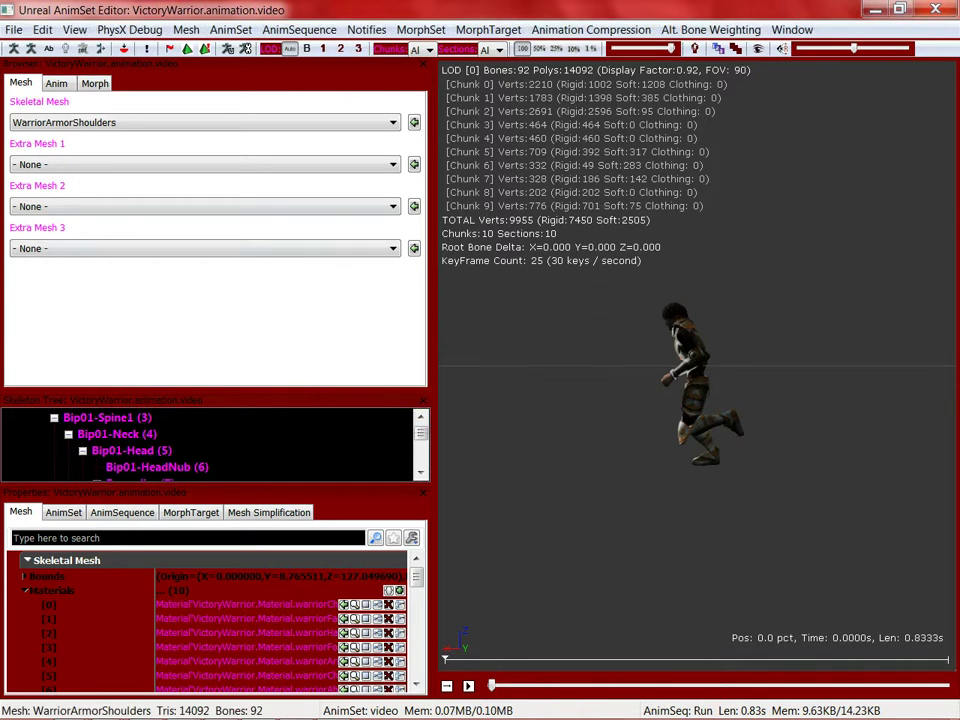
- Preview the Jump, Walk, Run and attack1 sequences of the video AnimSet on the warrior mesh
{"action": "left_click", "coordinate": [56, 83]}
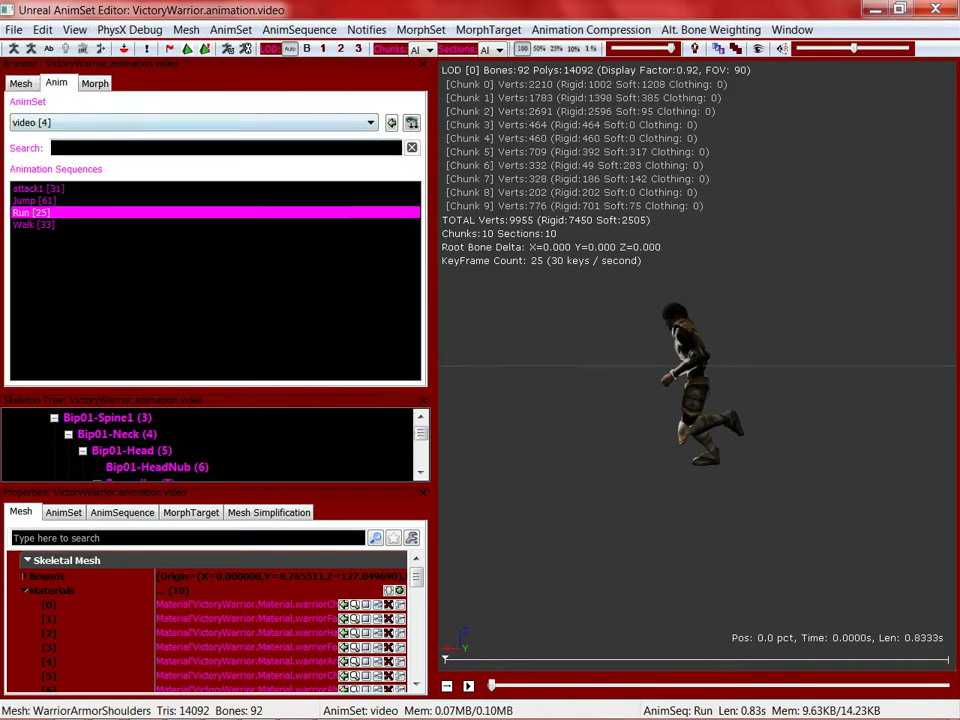
{"action": "left_click", "coordinate": [35, 201]}
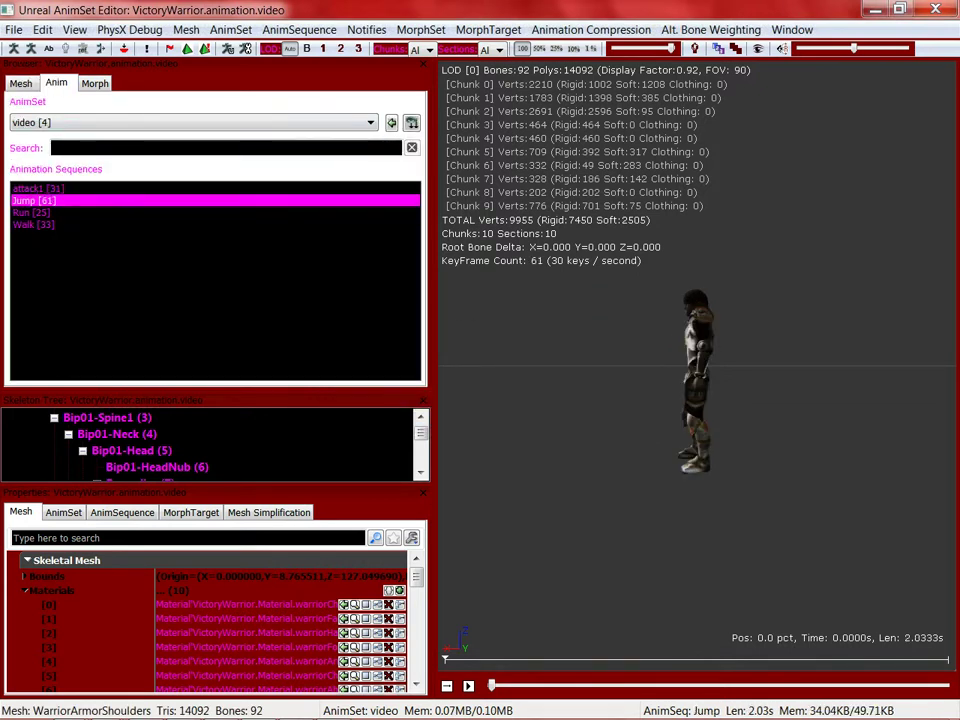
{"action": "left_click", "coordinate": [468, 686]}
{"action": "left_click_drag", "start_coordinate": [697, 420], "coordinate": [785, 448]}
{"action": "left_click", "coordinate": [34, 225]}
{"action": "left_click", "coordinate": [32, 213]}
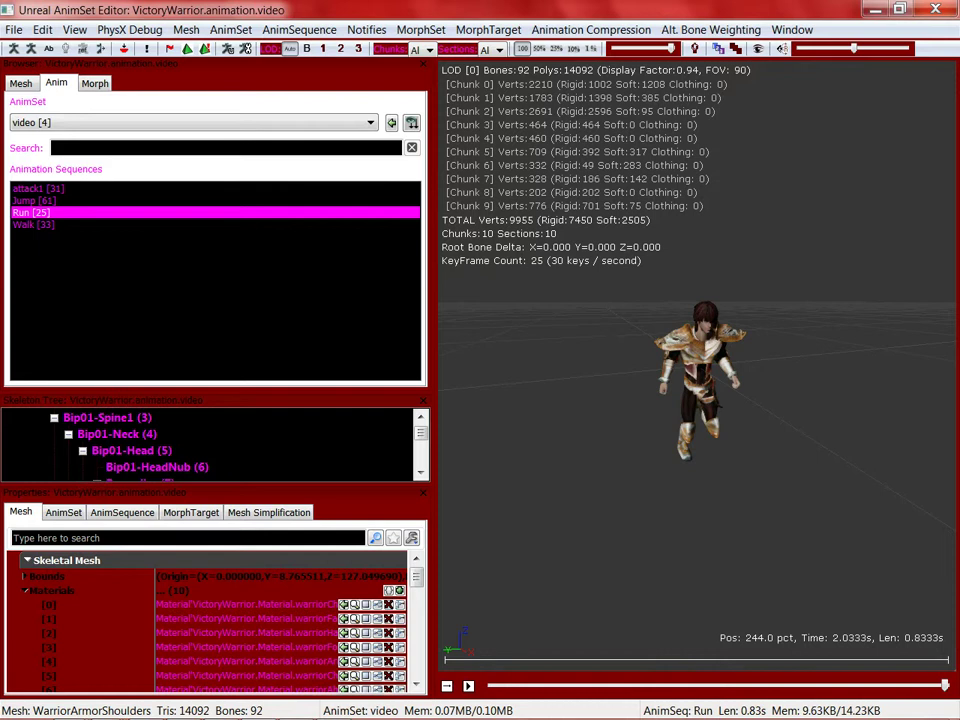
{"action": "left_click", "coordinate": [38, 189]}
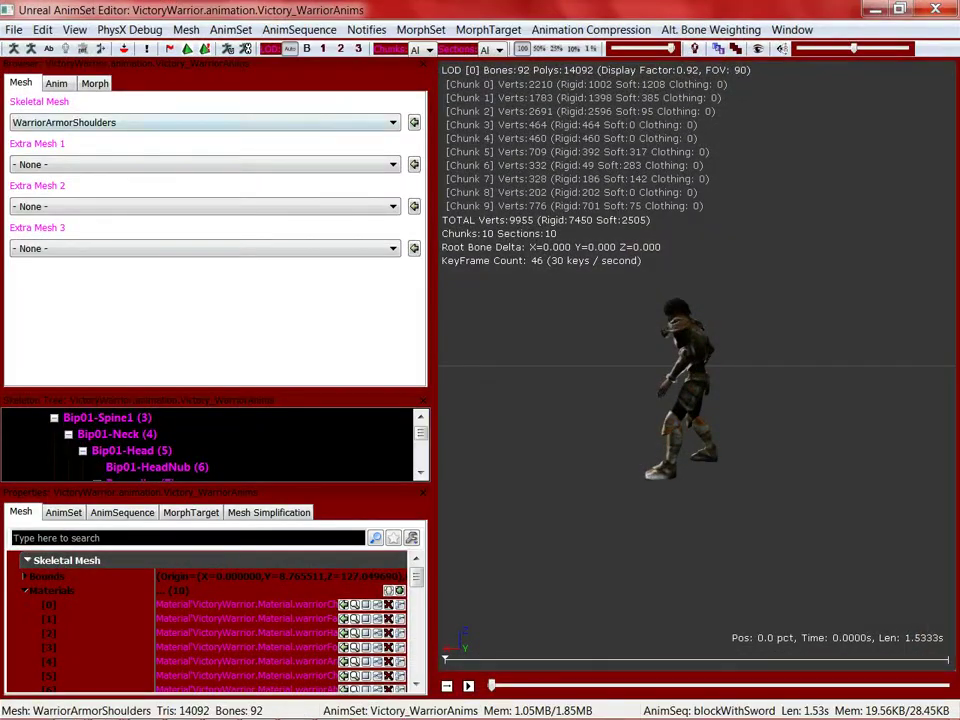
- Play the Climb and bow sequences of the Victory_WarriorAnims AnimSet while viewing the warrior from the front
{"action": "left_click", "coordinate": [46, 237]}
{"action": "left_click", "coordinate": [35, 225]}
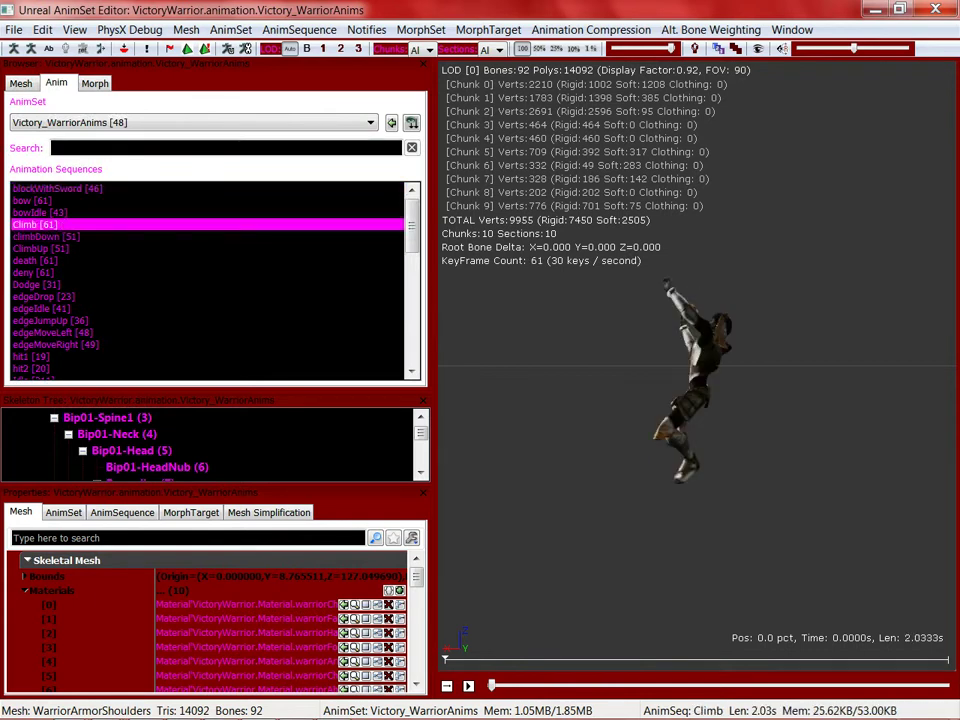
{"action": "double_click", "coordinate": [35, 225]}
{"action": "left_click_drag", "start_coordinate": [640, 400], "coordinate": [780, 430]}
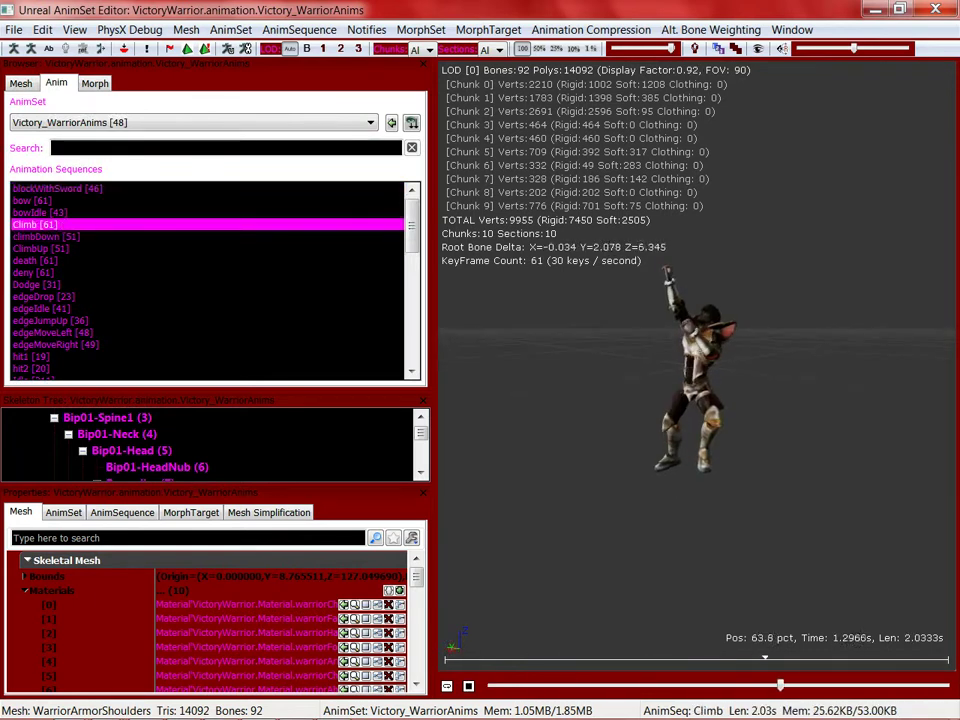
{"action": "left_click", "coordinate": [32, 201]}
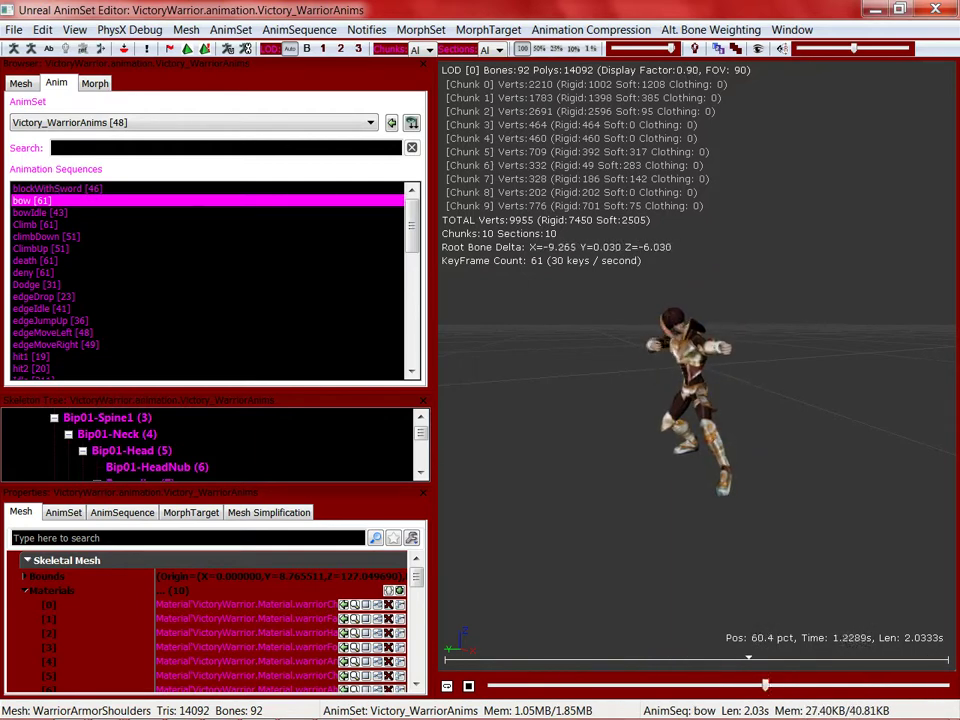
{"action": "key", "text": "space"}
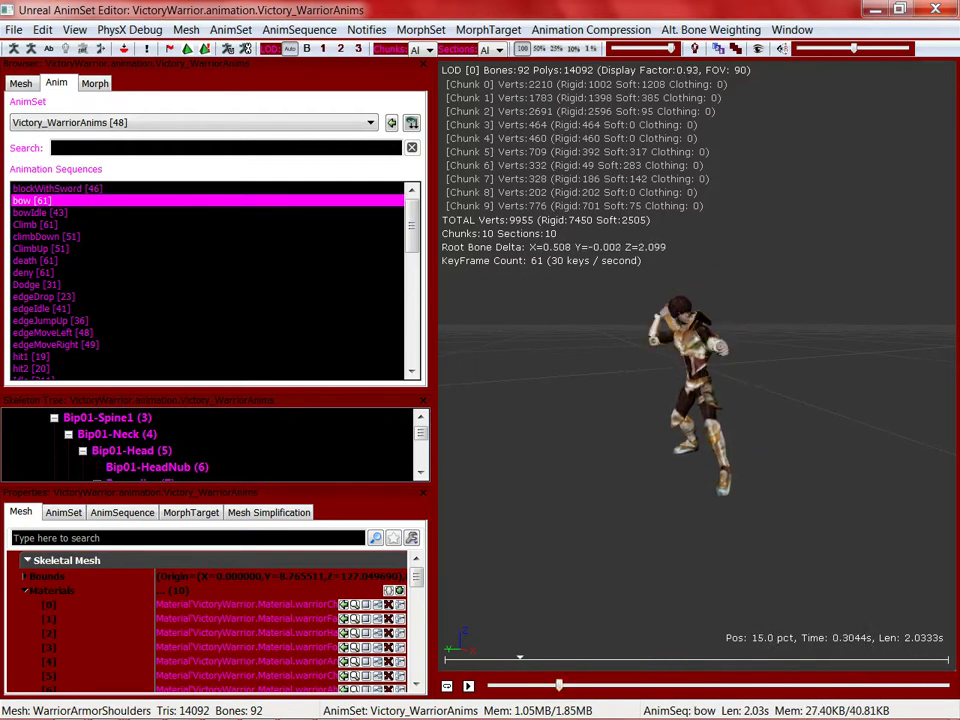